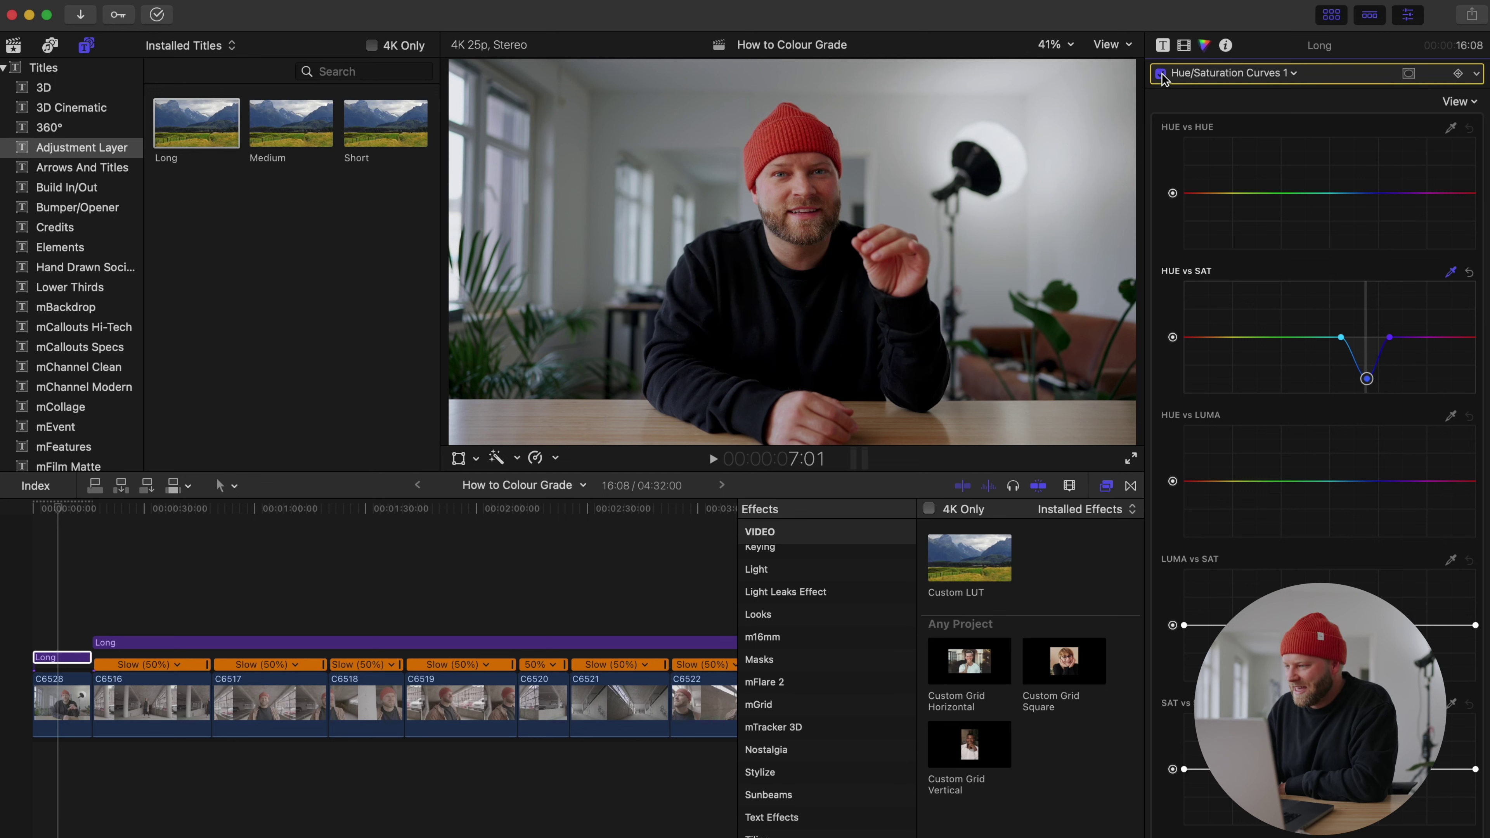
# - Sample the man's skin tone for the Hue vs Hue curve and nudge its red control point slightly down
pyautogui.click(1452, 128)
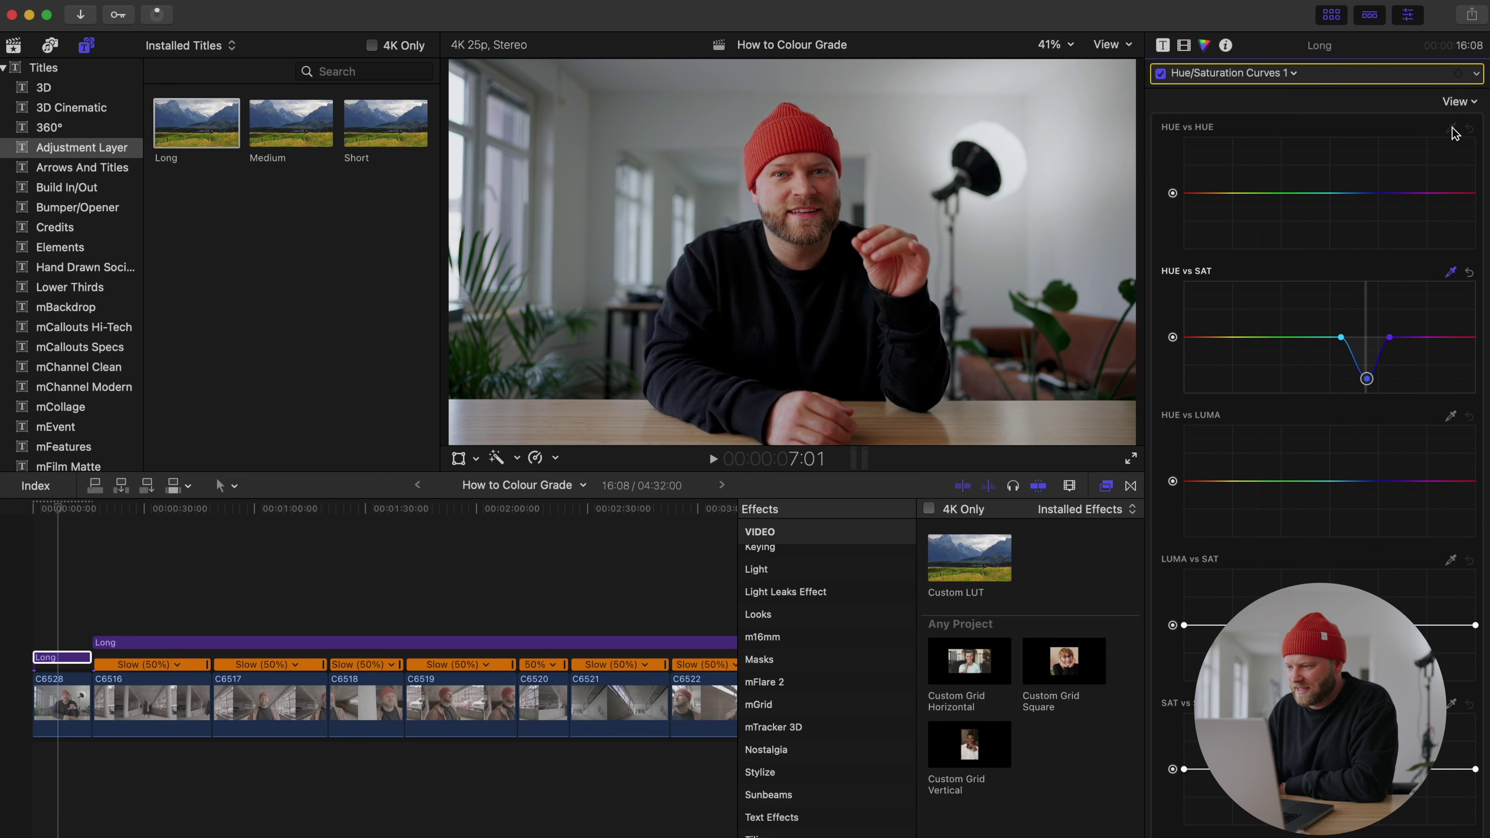
pyautogui.click(787, 189)
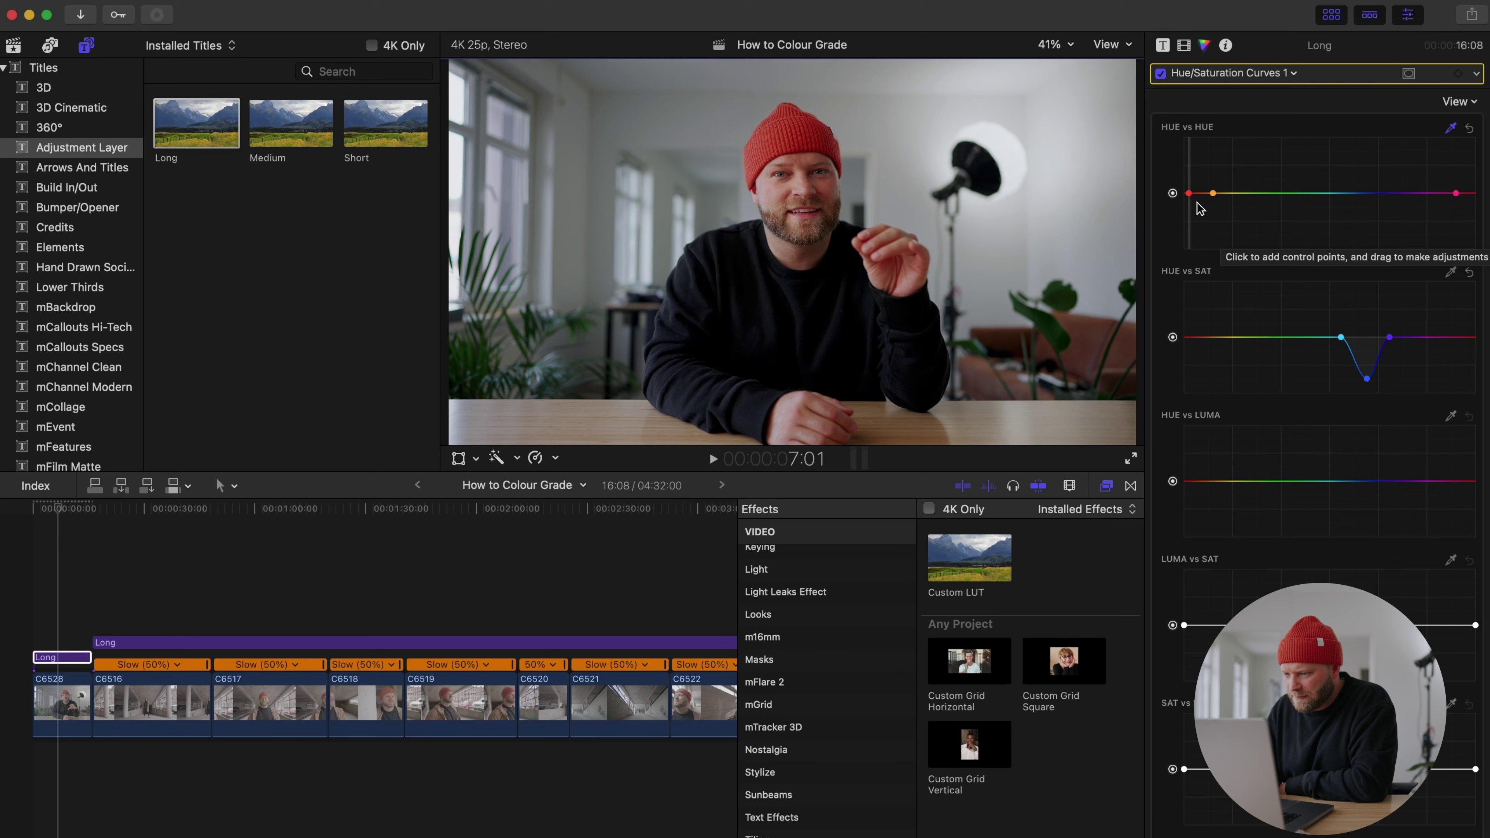
pyautogui.click(1188, 193)
pyautogui.moveTo(1188, 190); pyautogui.dragTo(1189, 196)
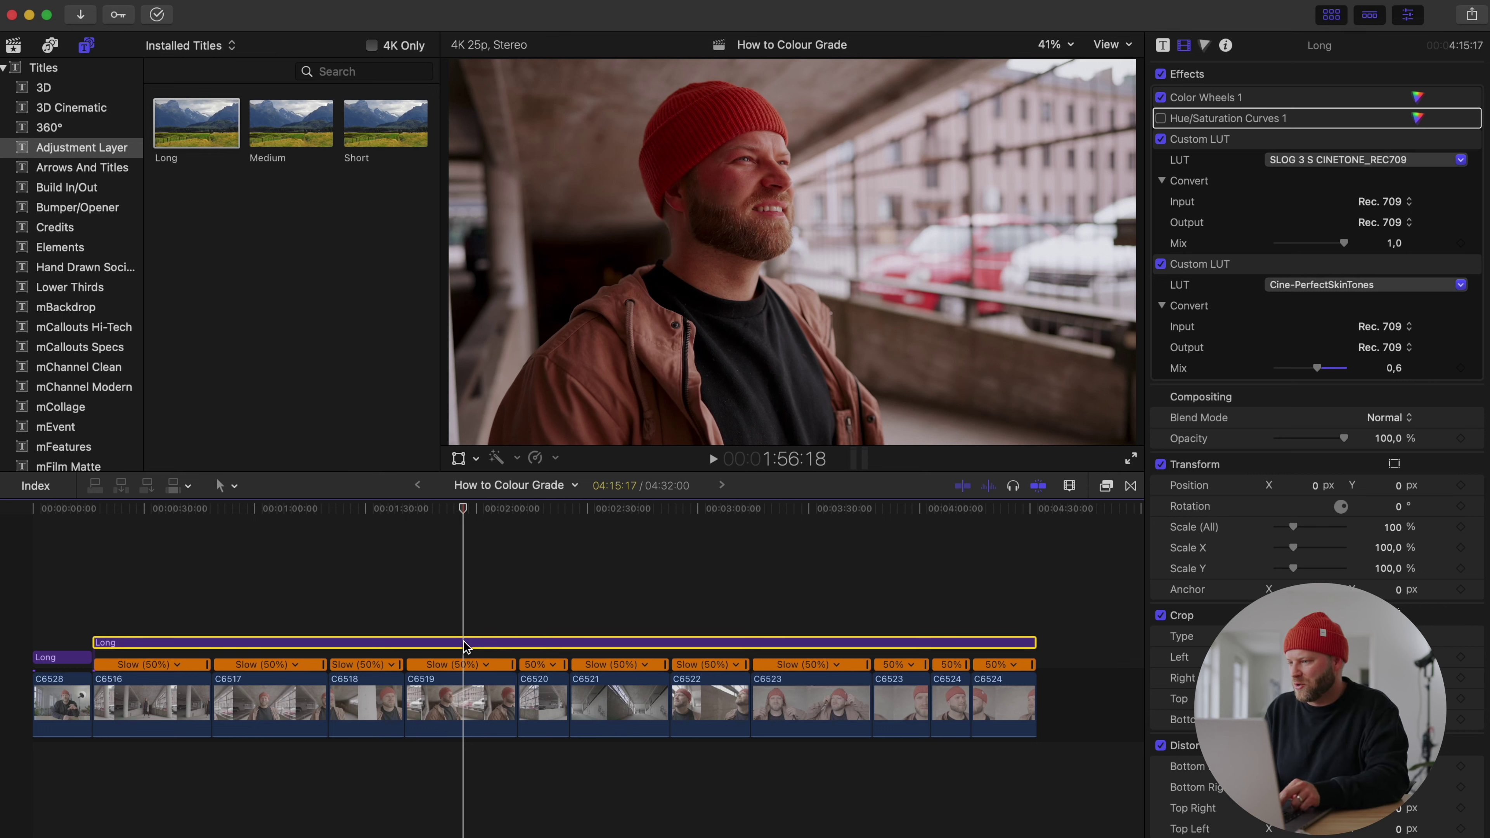
# - Delete the Color Wheels and Hue/Saturation Curves corrections from the long adjustment layer above the B-roll clips
pyautogui.click(1230, 100)
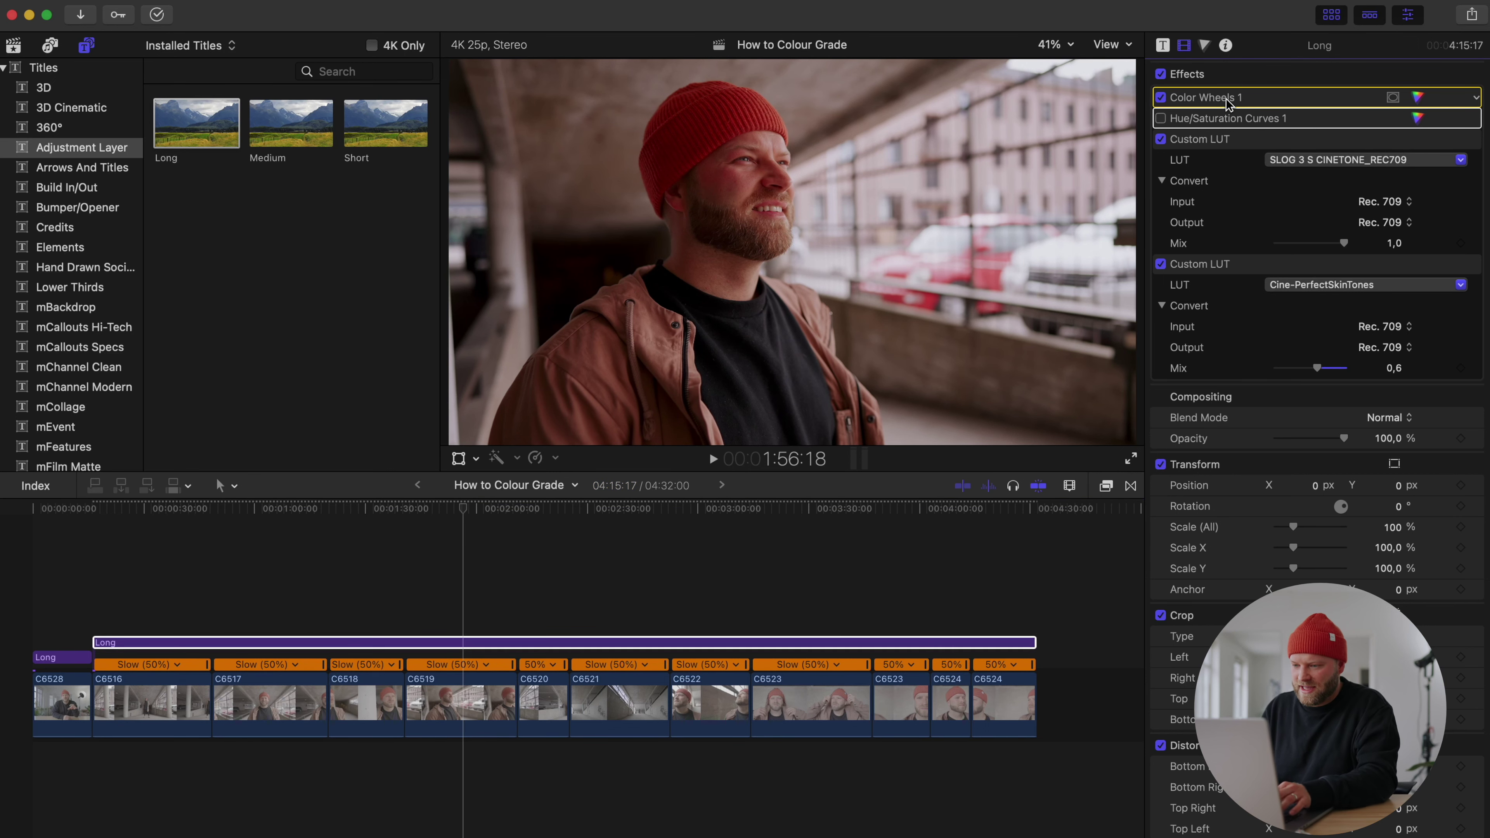
pyautogui.press('Delete')
# - Add a Color Wheels correction to clip C6519
pyautogui.click(472, 684)
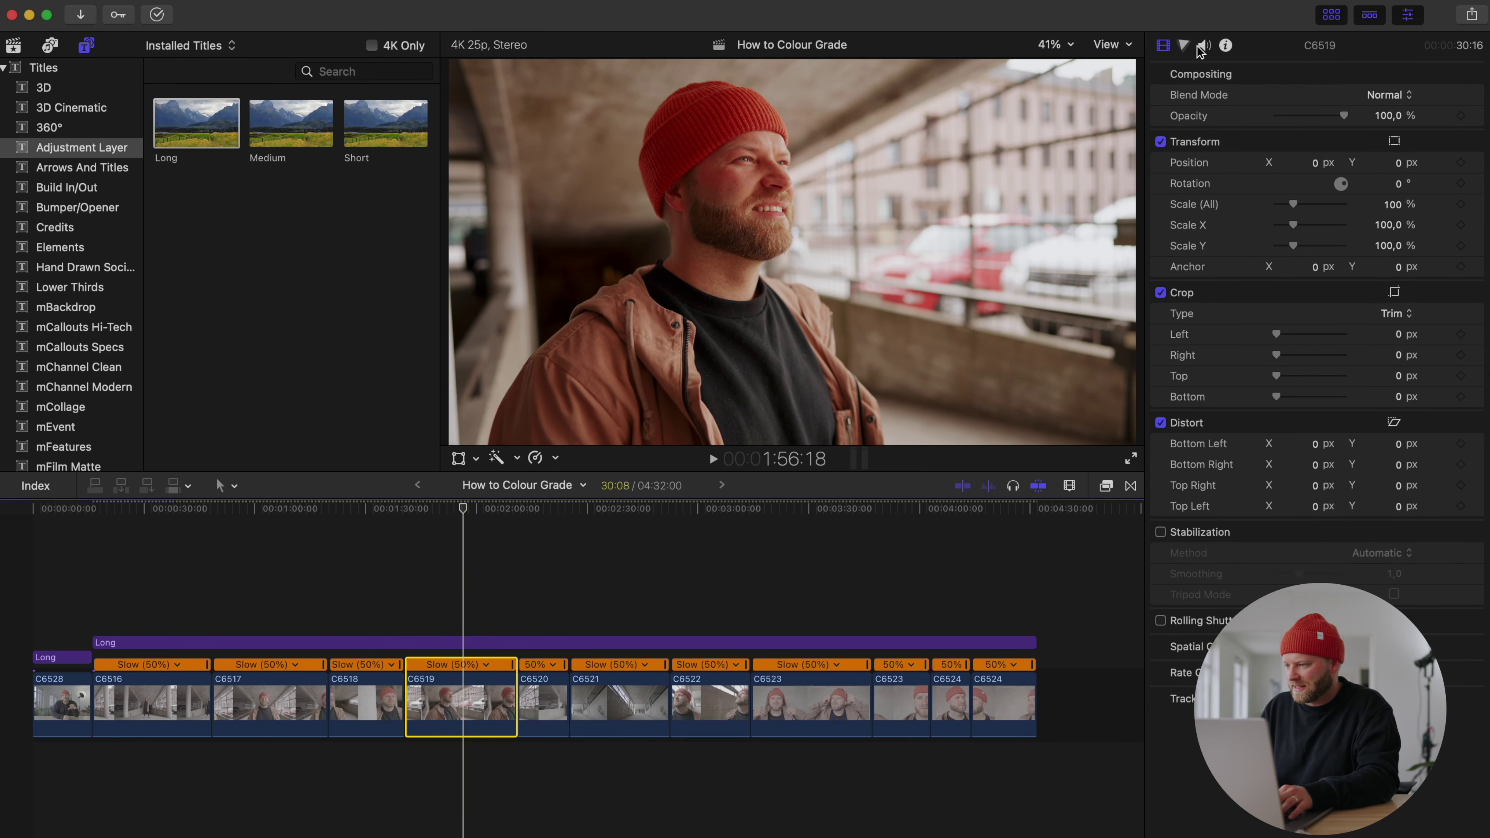
pyautogui.click(1184, 46)
pyautogui.click(1233, 74)
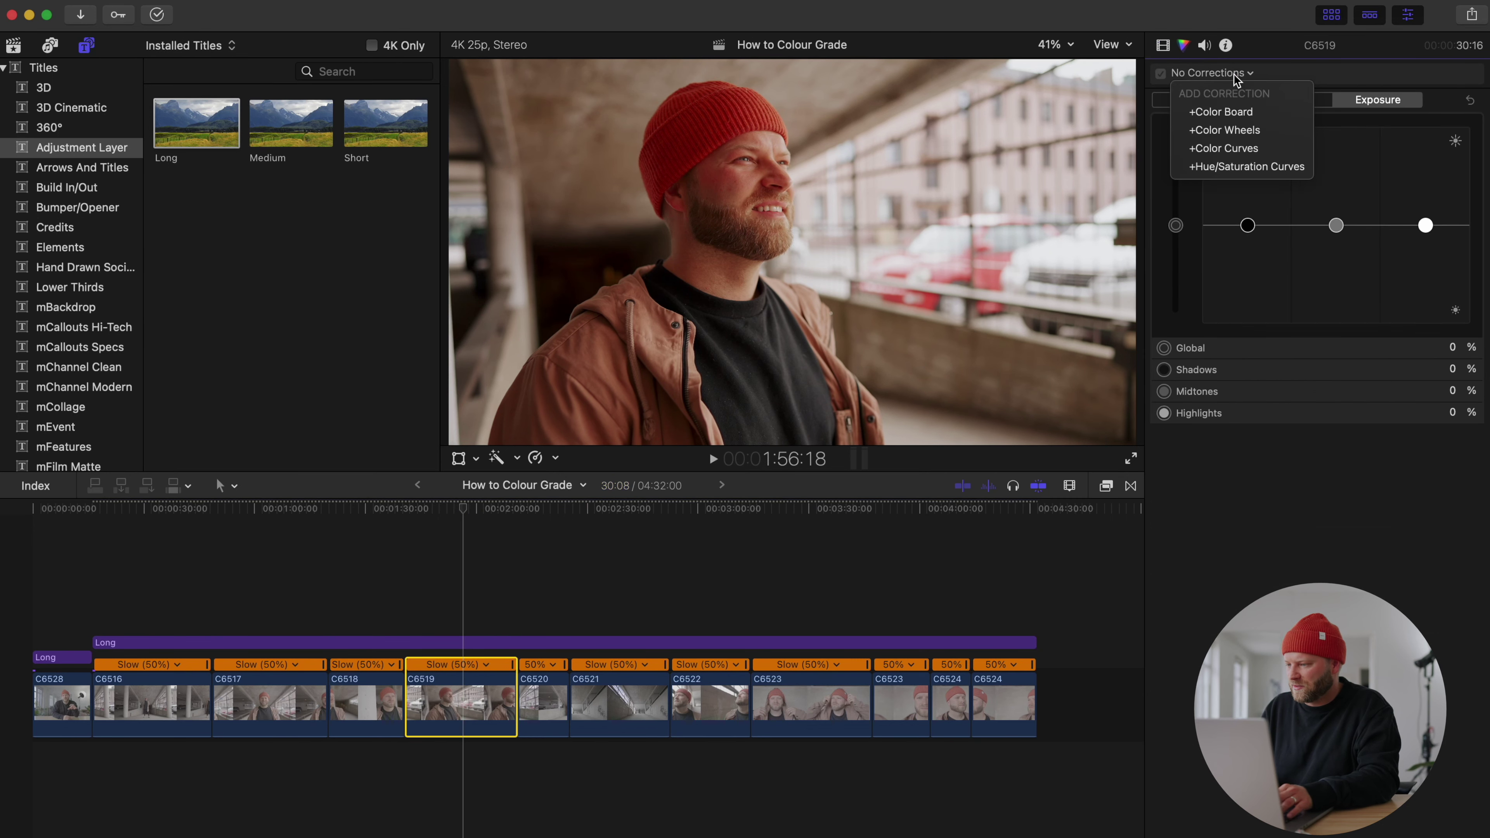
pyautogui.click(1235, 132)
# - Set the Color Wheels temperature of clip C6519 to 4600
pyautogui.click(1386, 508)
pyautogui.write('4800')
pyautogui.press('Return')
pyautogui.click(1384, 507)
pyautogui.write('4600')
pyautogui.press('Return')
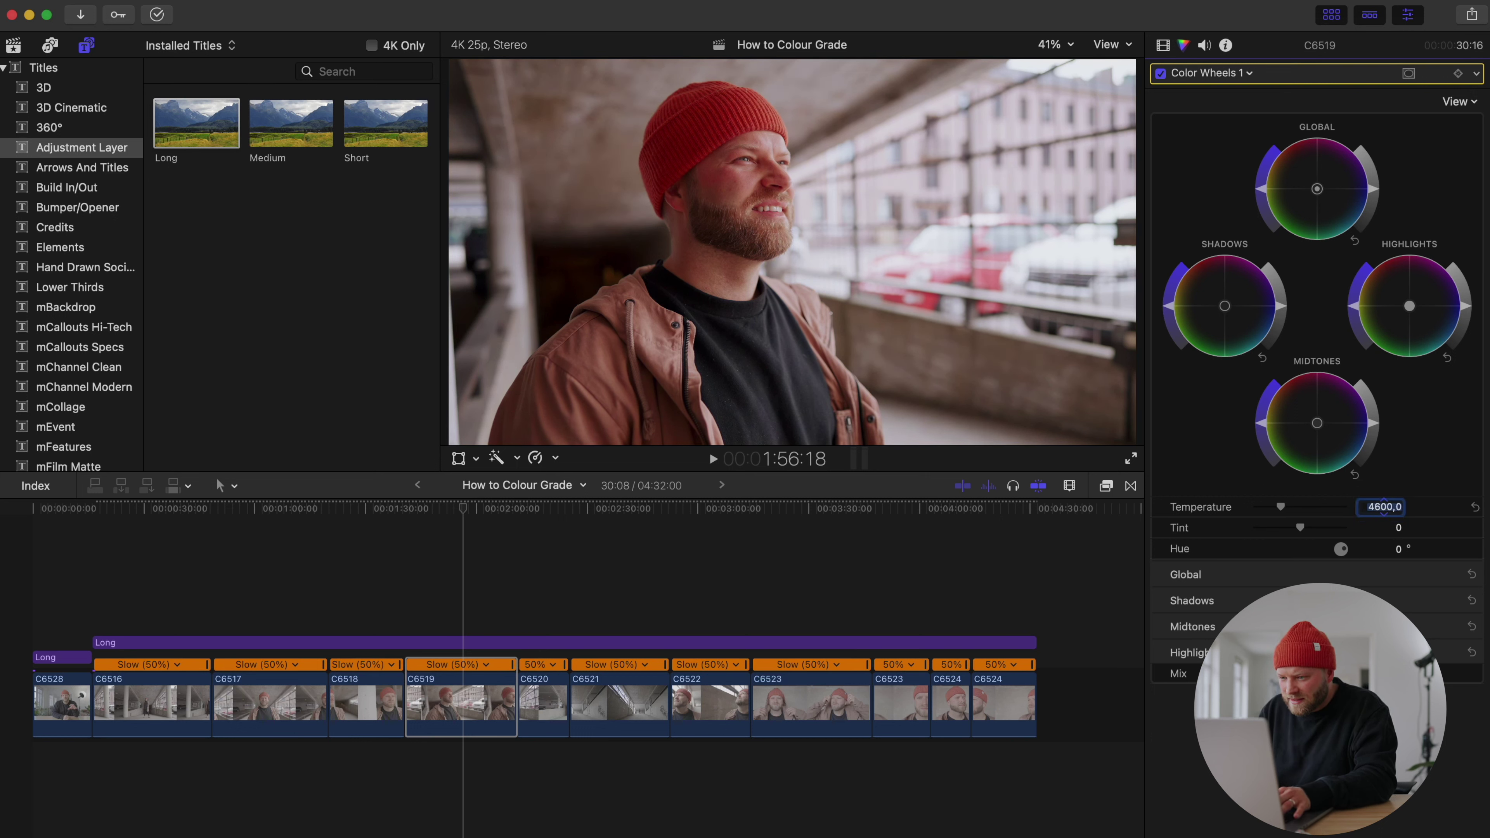
# - Set clip C6519's tint to 1 and slightly lower the brightness of its highlights
pyautogui.click(1400, 532)
pyautogui.write('2')
pyautogui.press('Return')
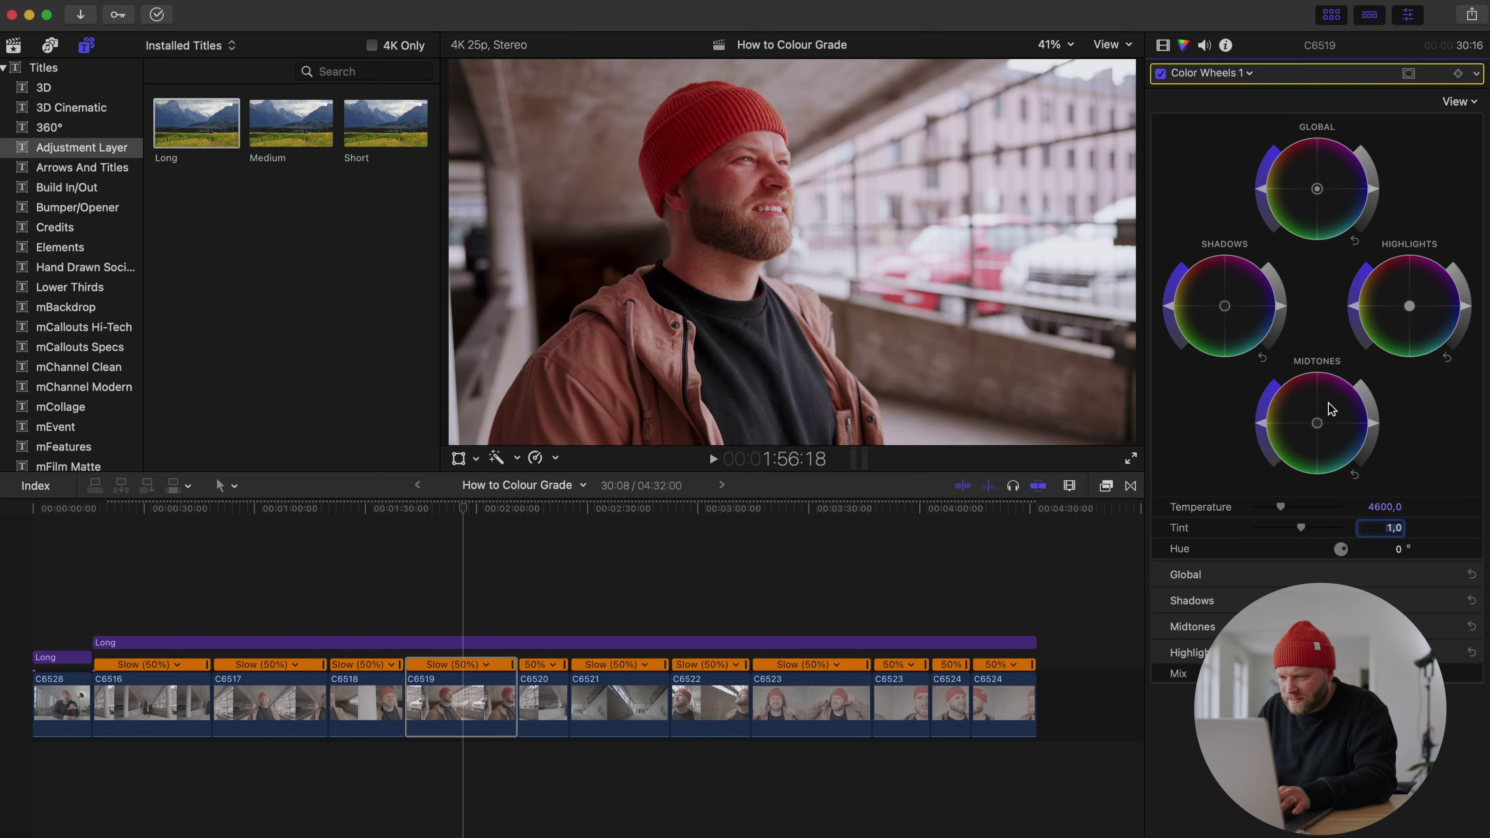
pyautogui.click(1283, 310)
pyautogui.moveTo(1469, 308); pyautogui.dragTo(1468, 310)
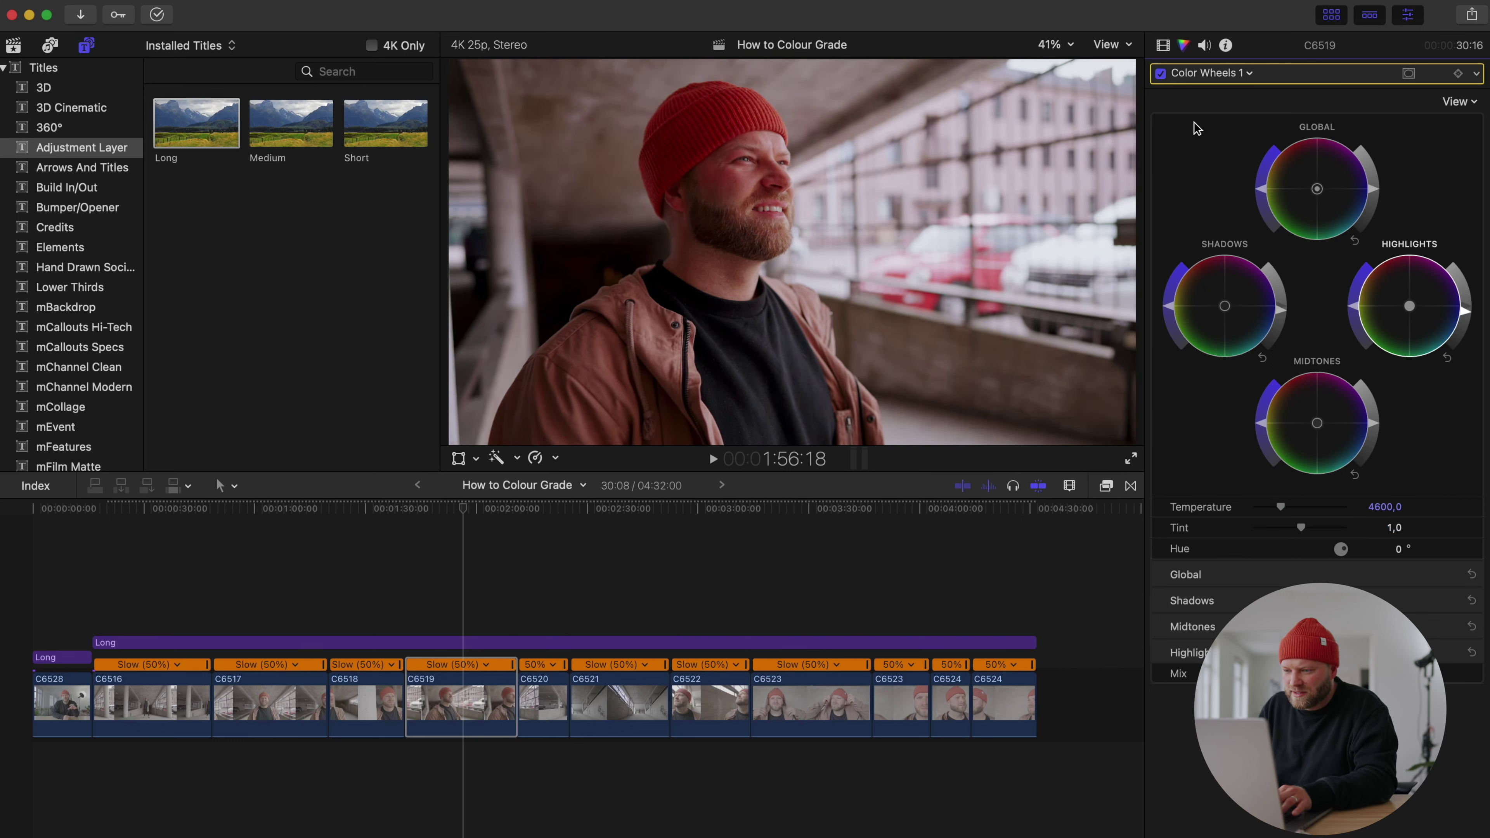
# - Compare clip C6519 with and without its Color Wheels correction, leaving the correction enabled
pyautogui.click(1162, 73)
pyautogui.click(1161, 73)
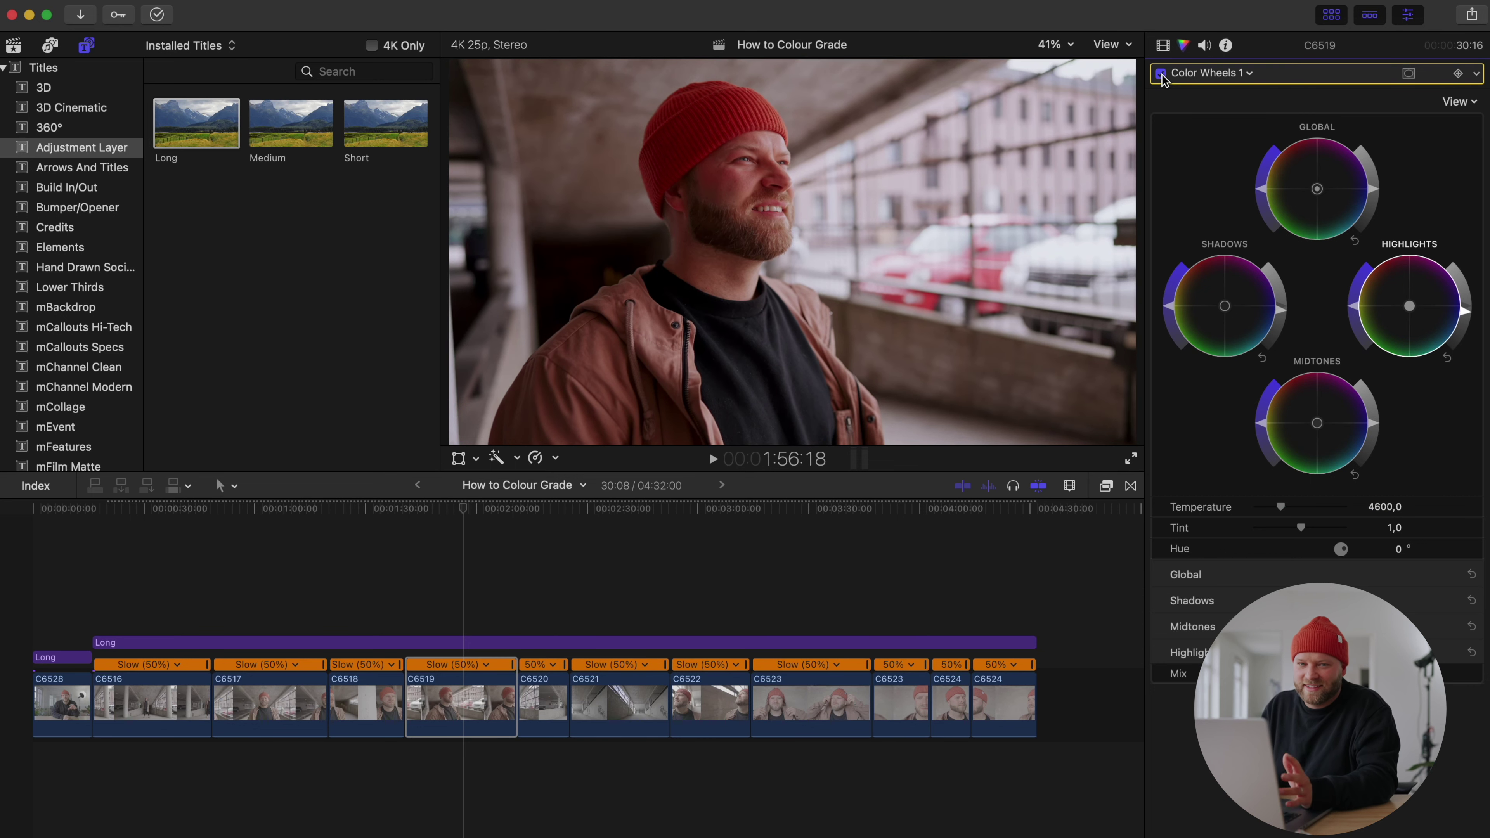
pyautogui.click(1161, 74)
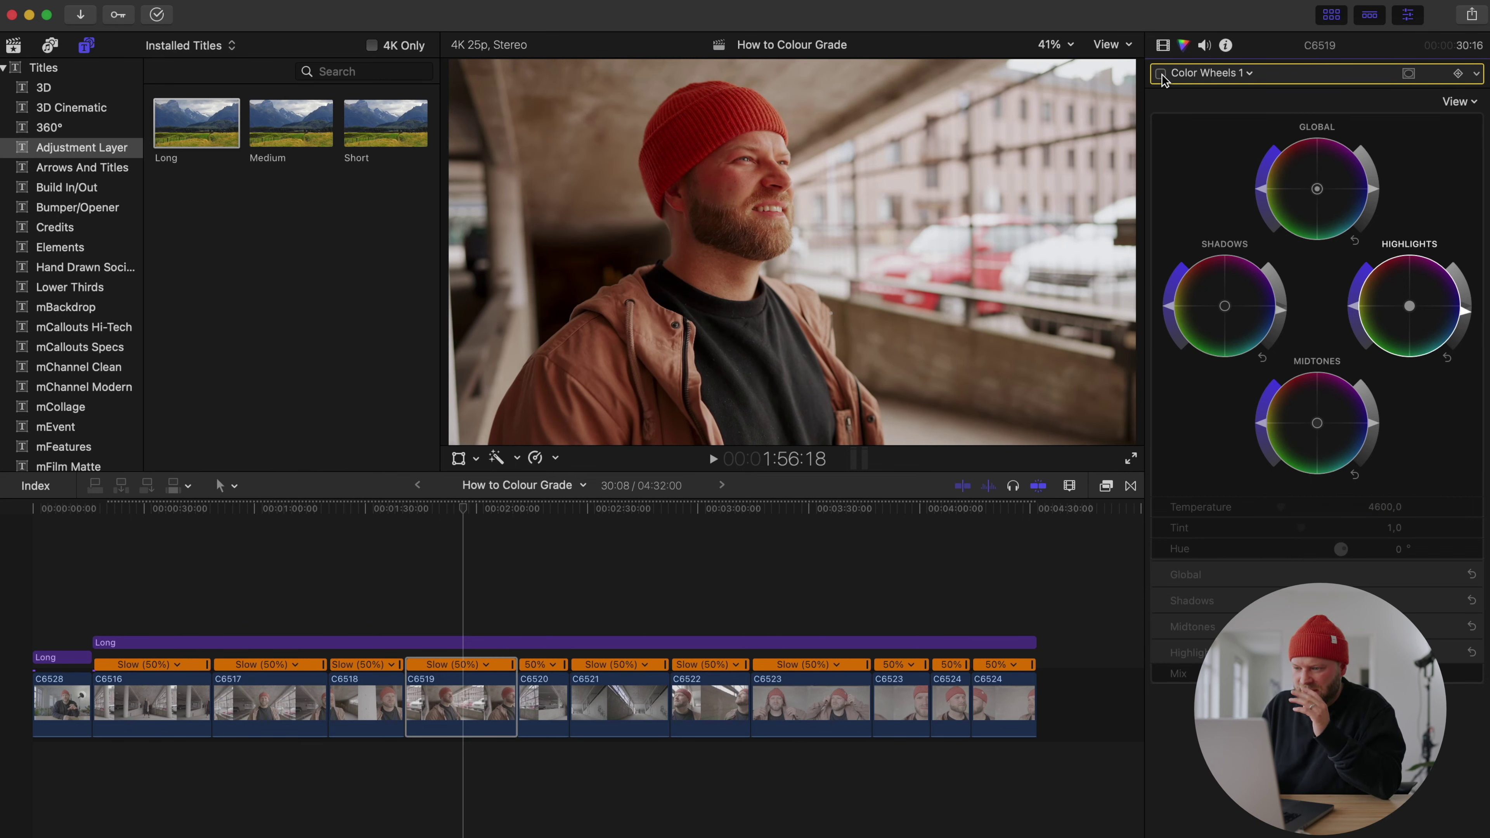
pyautogui.click(1162, 73)
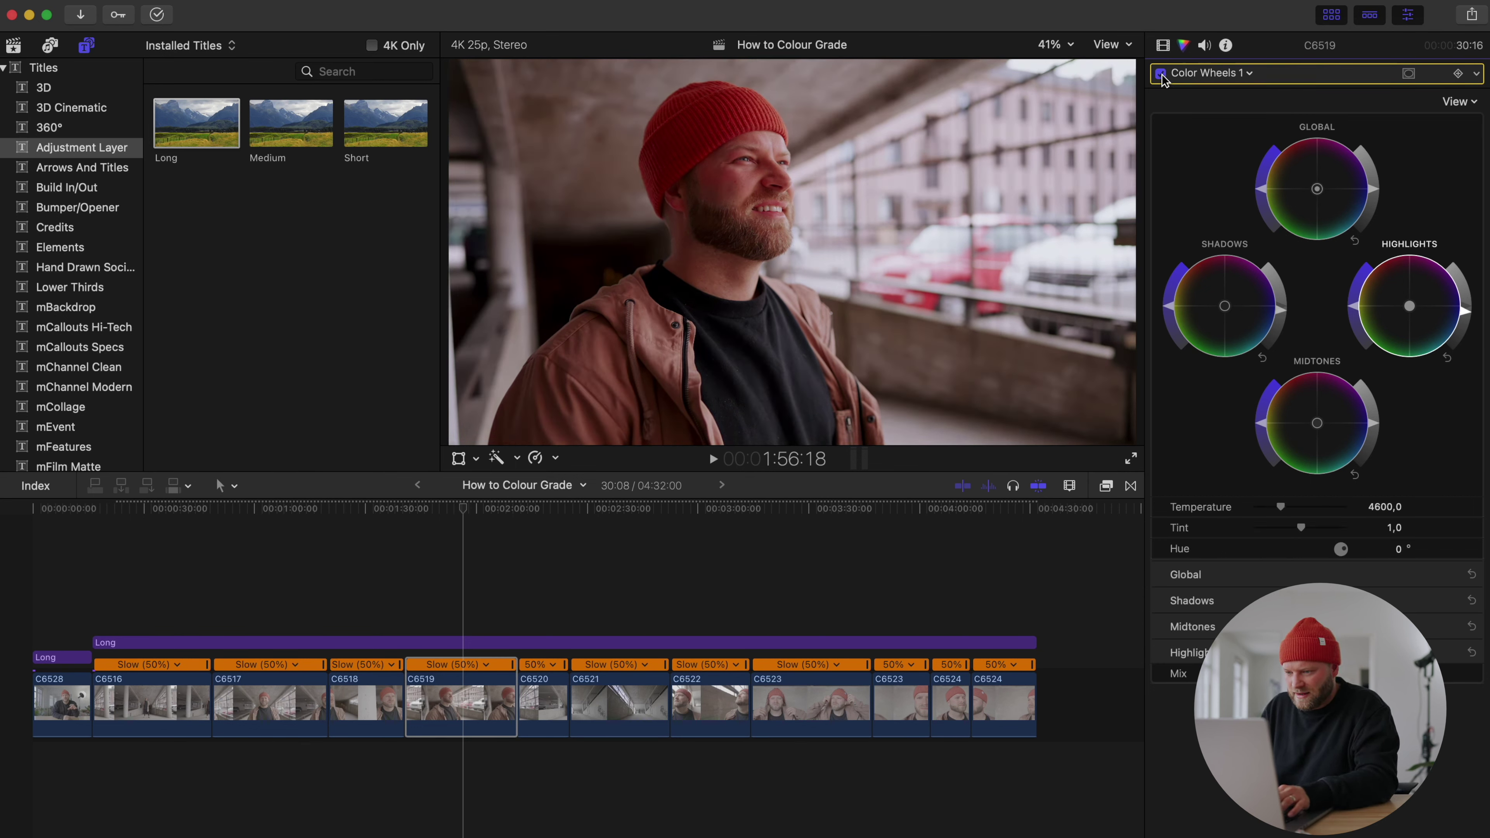
# - Add a Color Wheels correction to clip C6520
pyautogui.click(542, 588)
pyautogui.click(543, 699)
pyautogui.click(1239, 74)
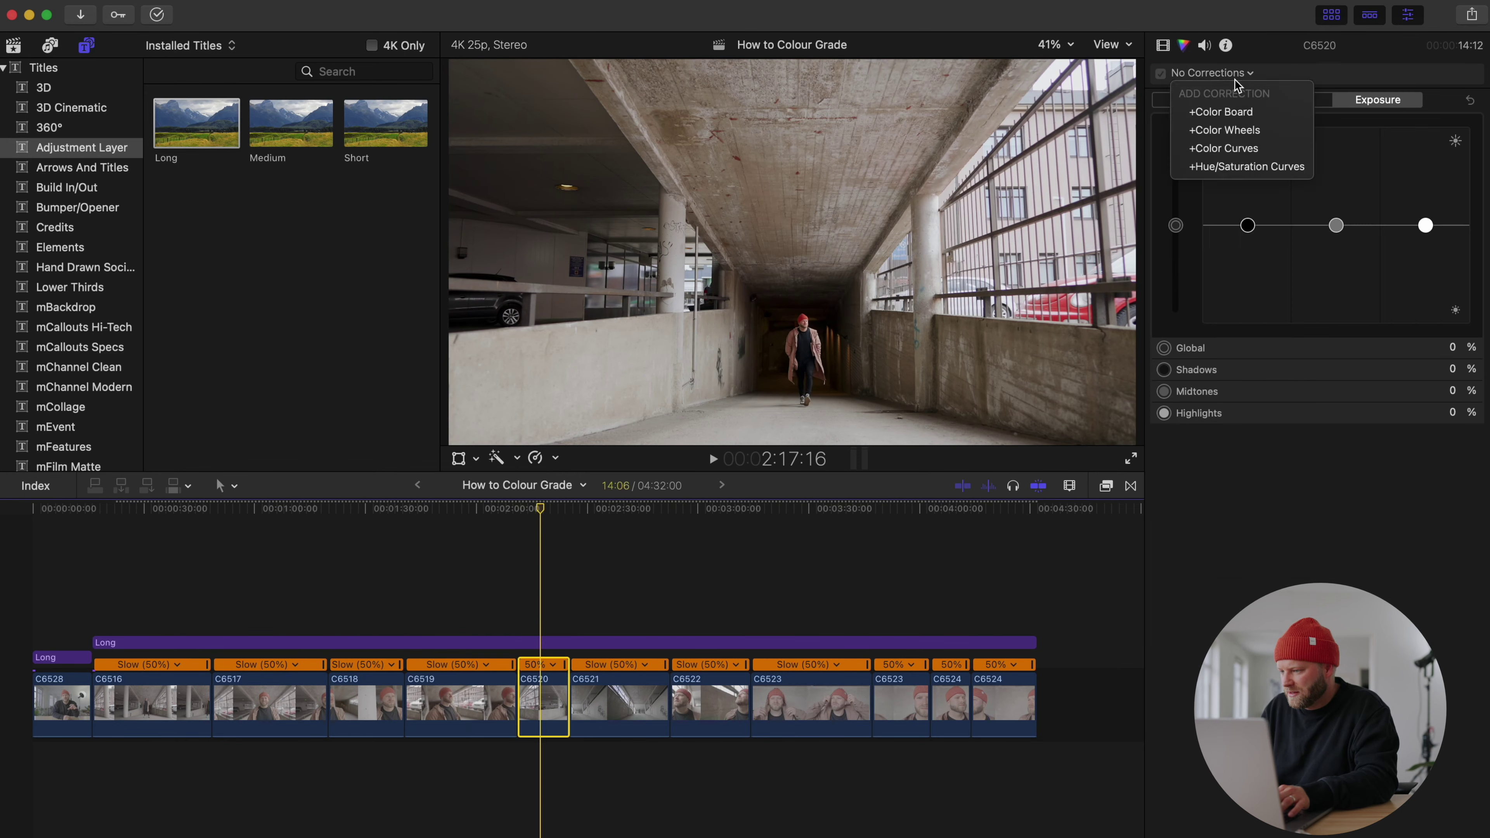
pyautogui.click(1236, 130)
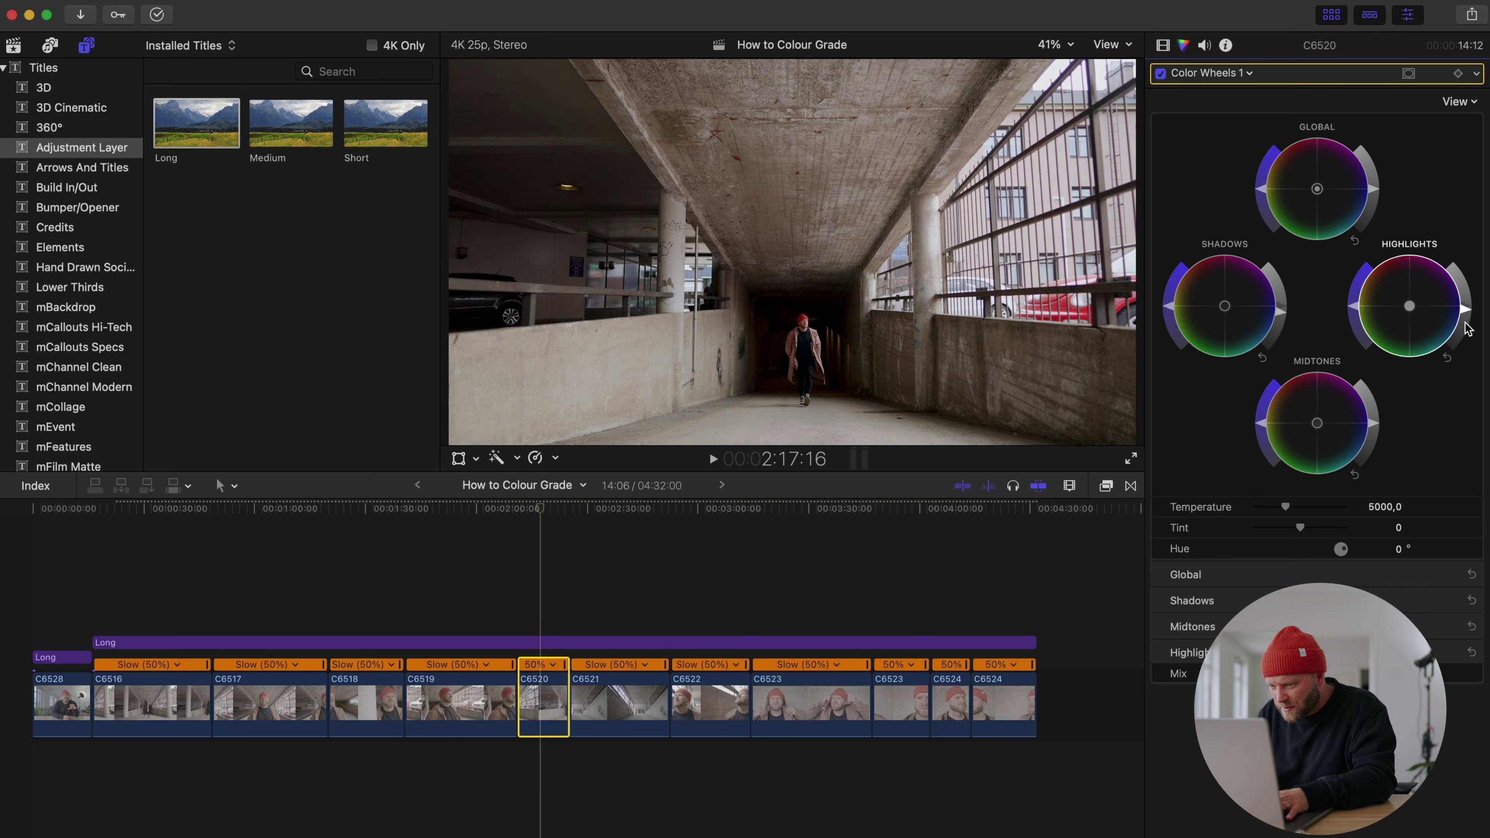
# - Set clip C6520's Color Wheels temperature to 5200 and its tint to 4
pyautogui.click(1385, 509)
pyautogui.write('5200')
pyautogui.press('Return')
pyautogui.click(1394, 528)
pyautogui.write('4,')
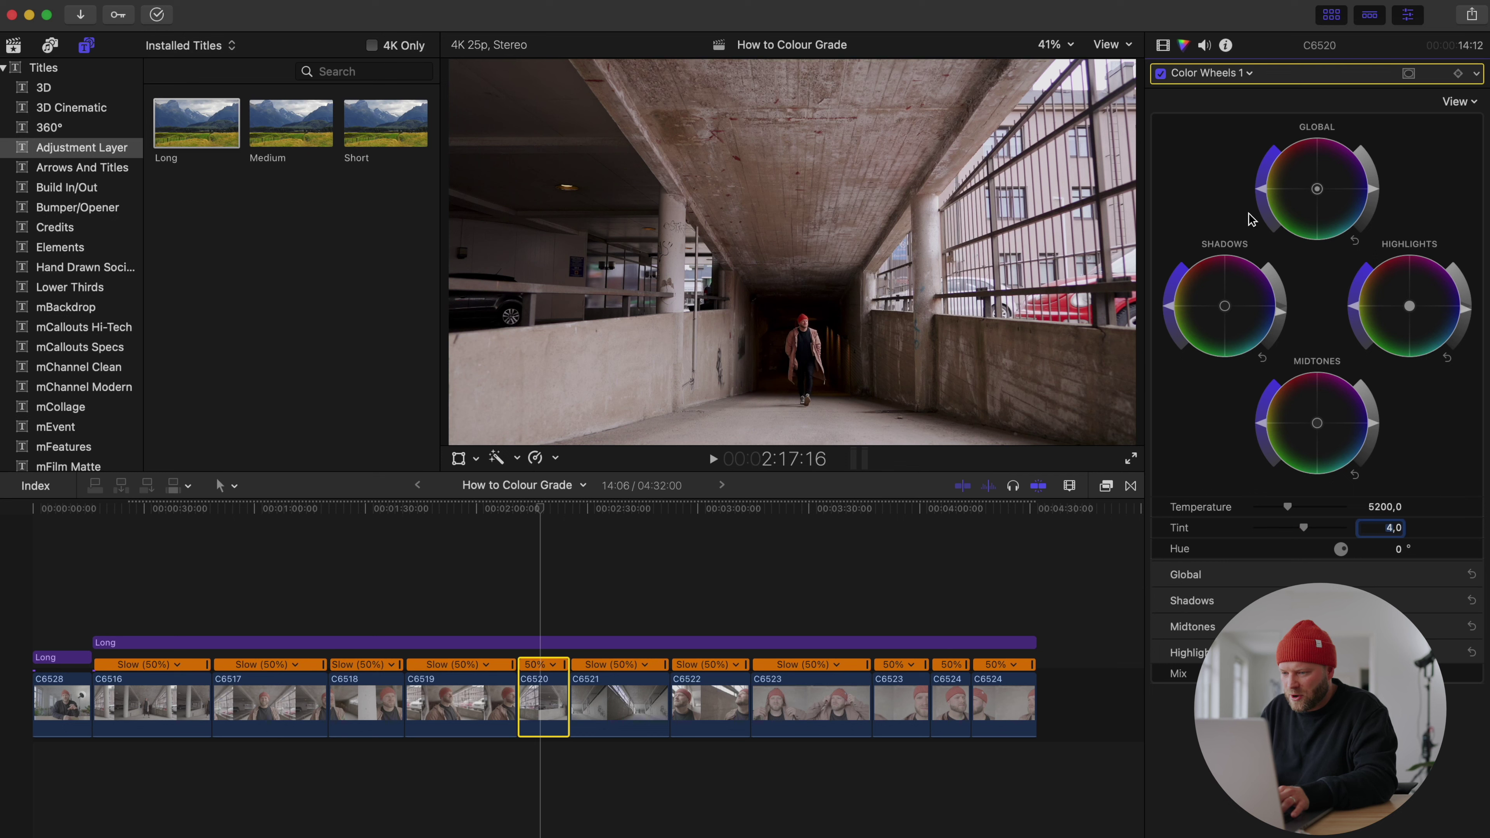
# - Compare clip C6520 with and without its Color Wheels correction, leaving the correction enabled
pyautogui.click(1162, 74)
pyautogui.click(1162, 74)
pyautogui.click(1161, 74)
pyautogui.click(1162, 74)
pyautogui.click(1162, 75)
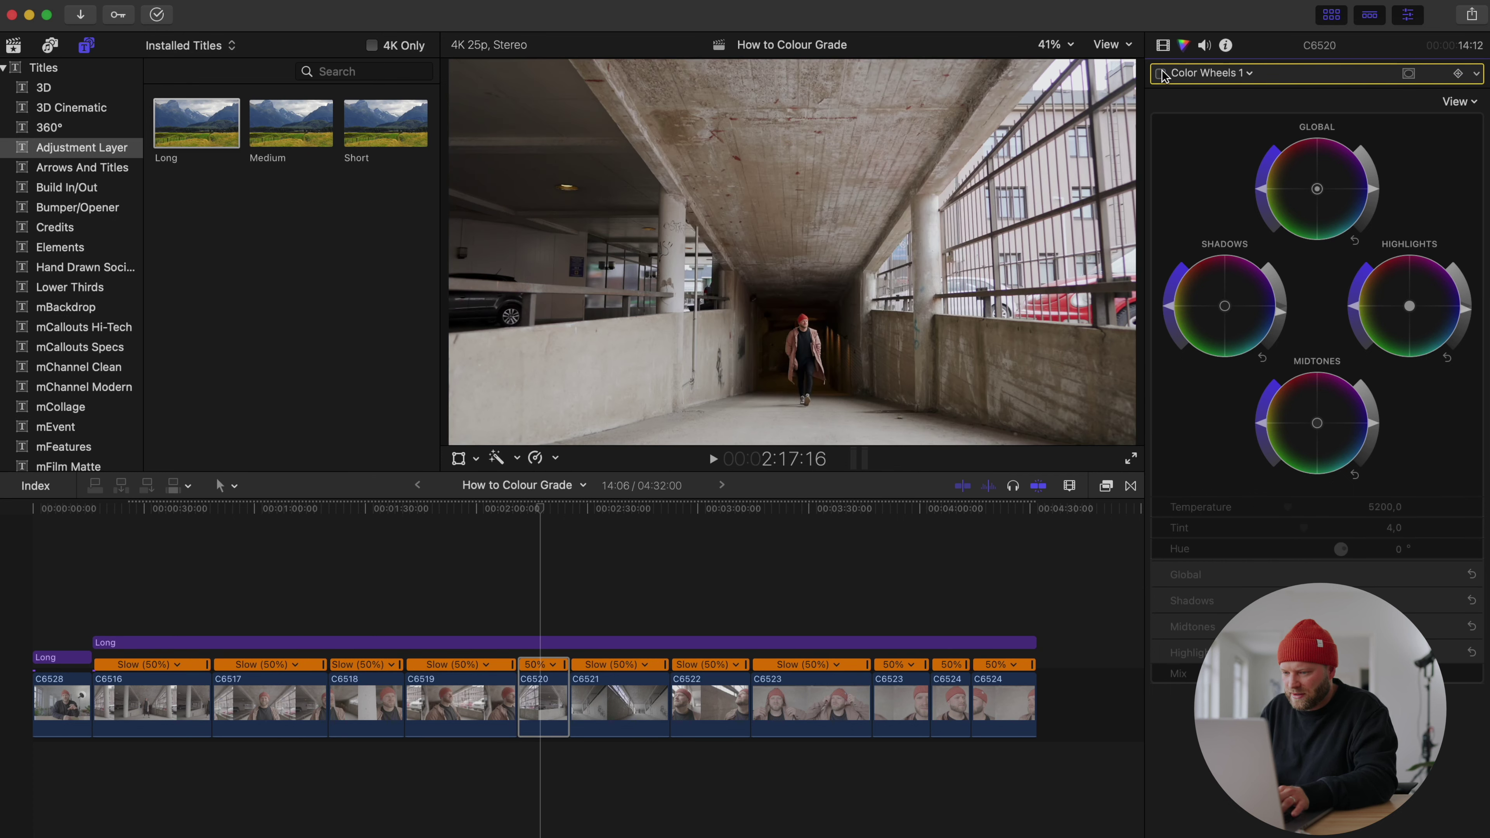
pyautogui.click(1162, 75)
# - Play back the end of clip C6519 to review the corrected footage
pyautogui.click(489, 598)
pyautogui.press('space')
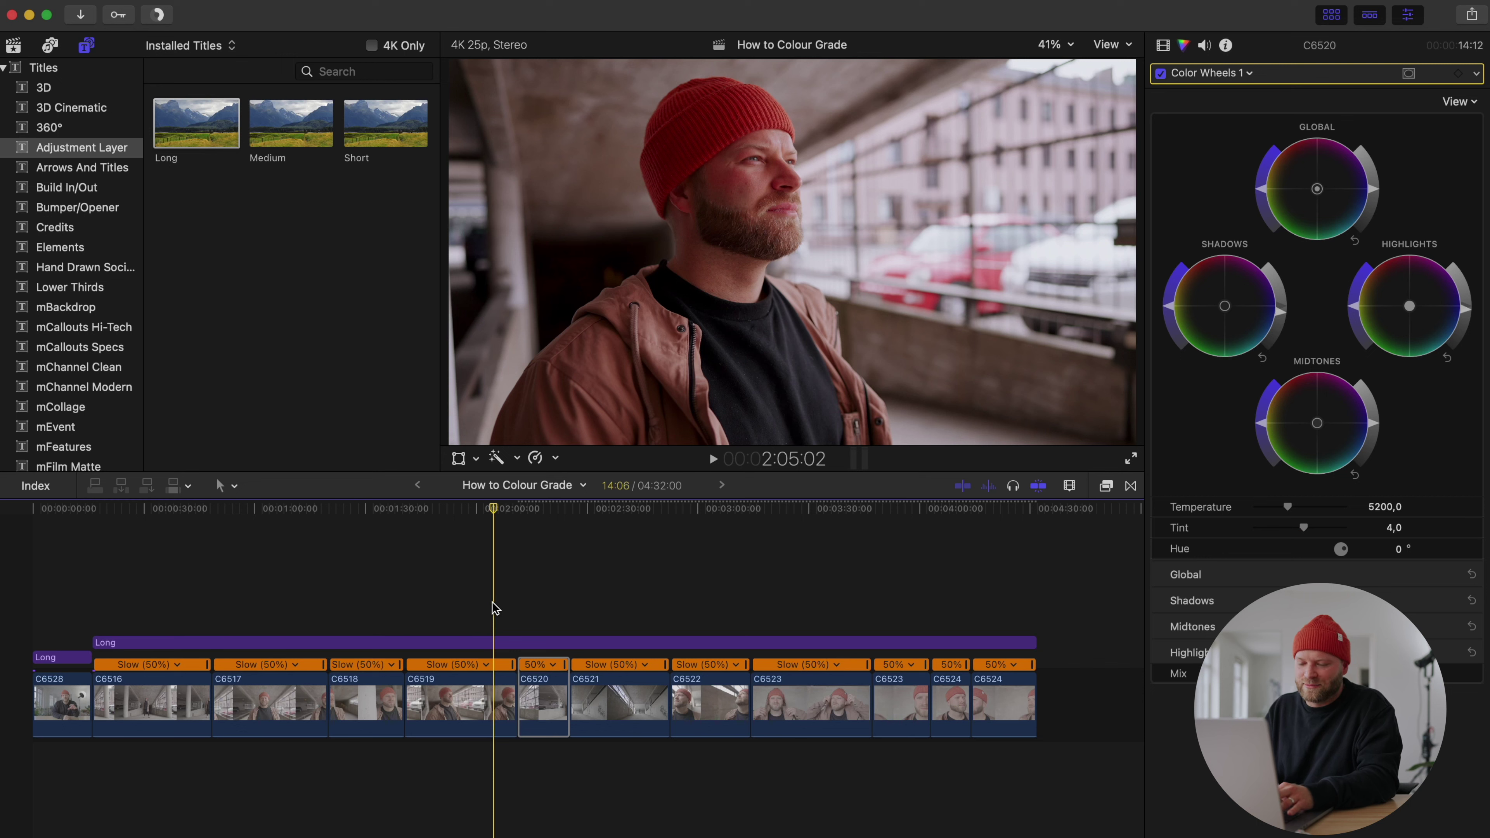
pyautogui.click(492, 603)
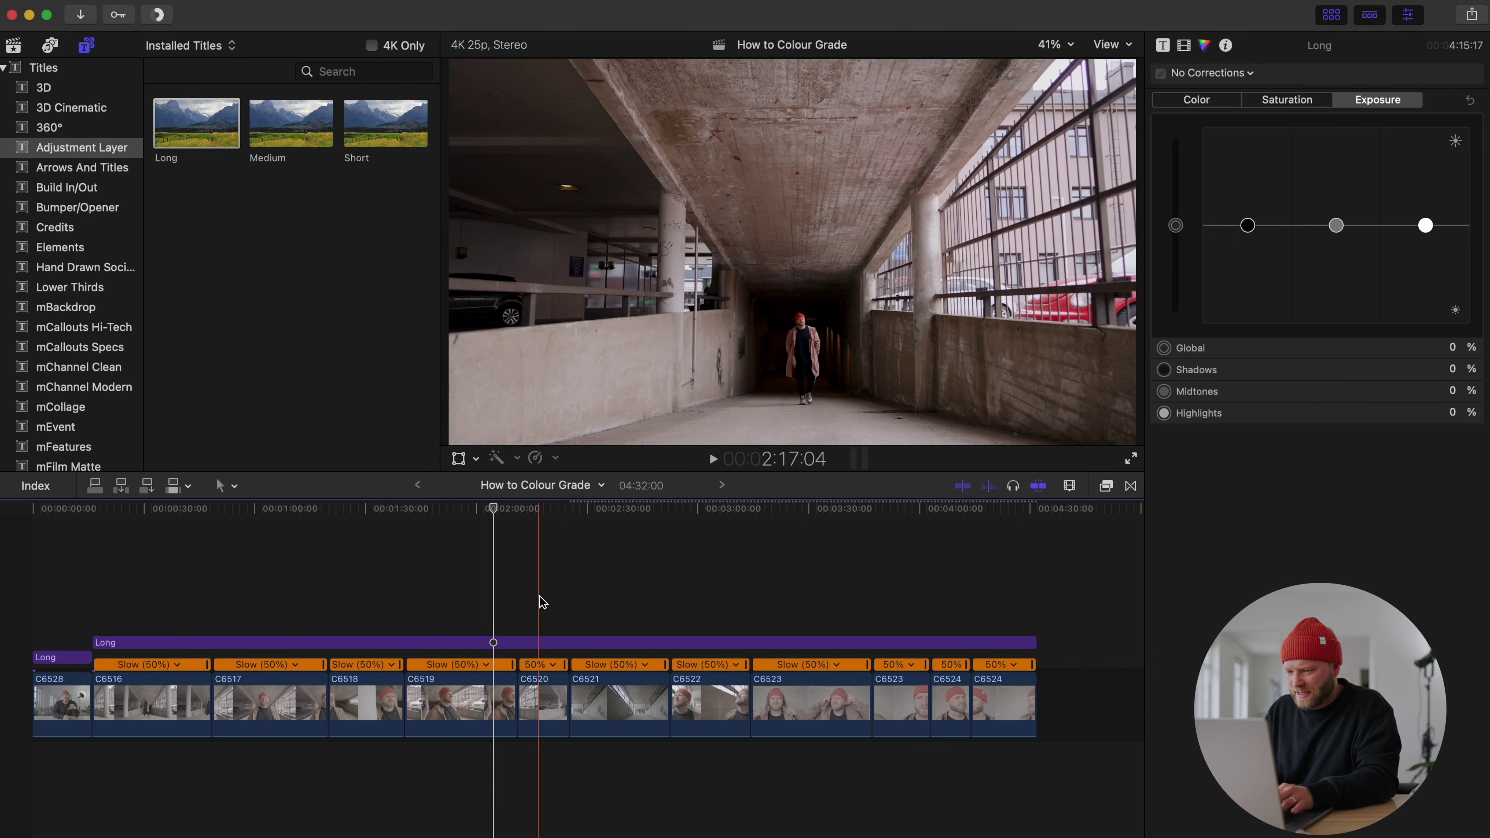
# - Add a Color Wheels correction to clip C6521
pyautogui.click(602, 593)
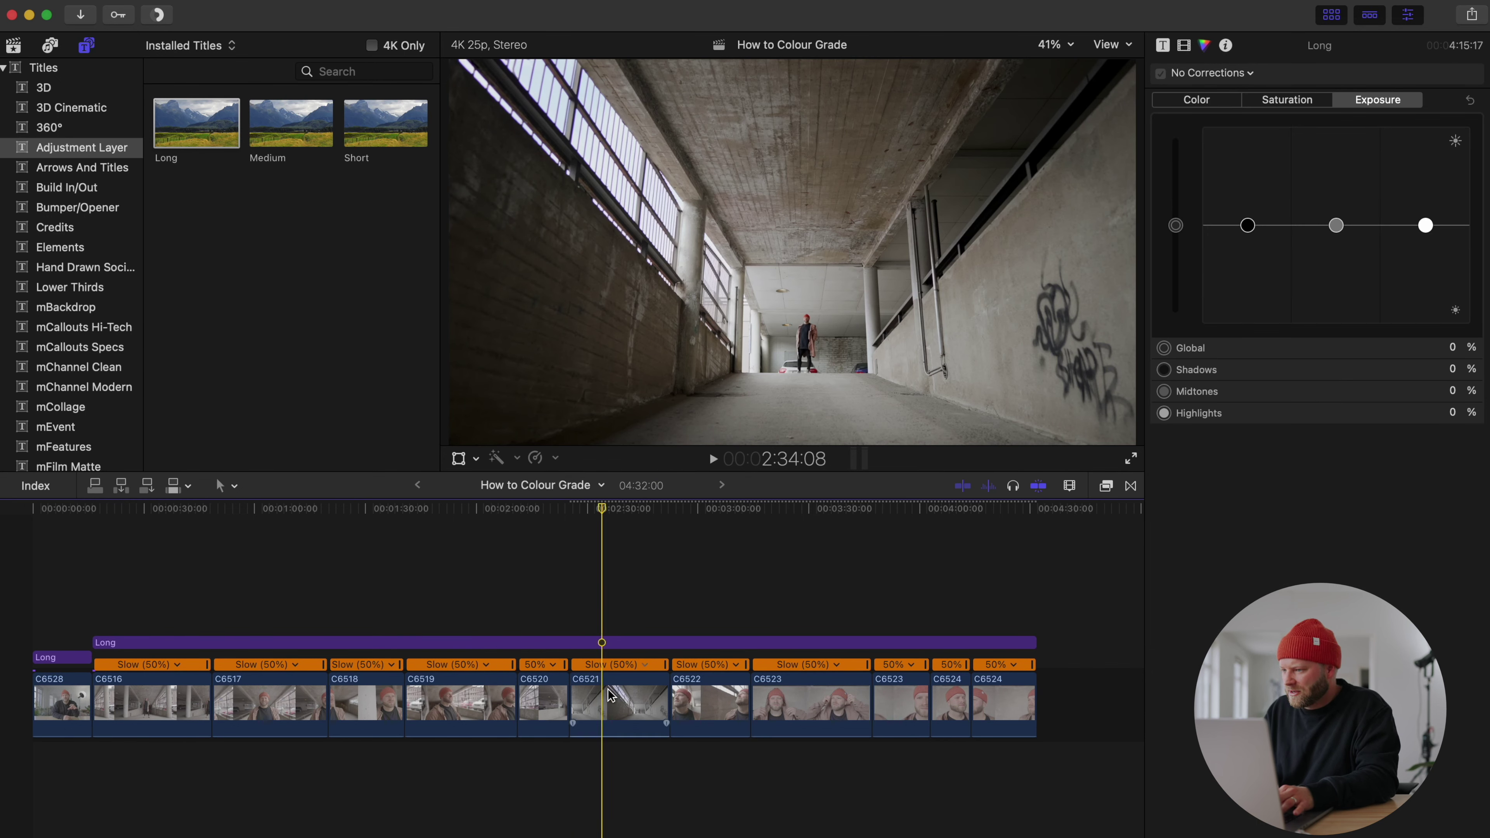
pyautogui.click(610, 696)
pyautogui.click(1229, 73)
pyautogui.click(1233, 128)
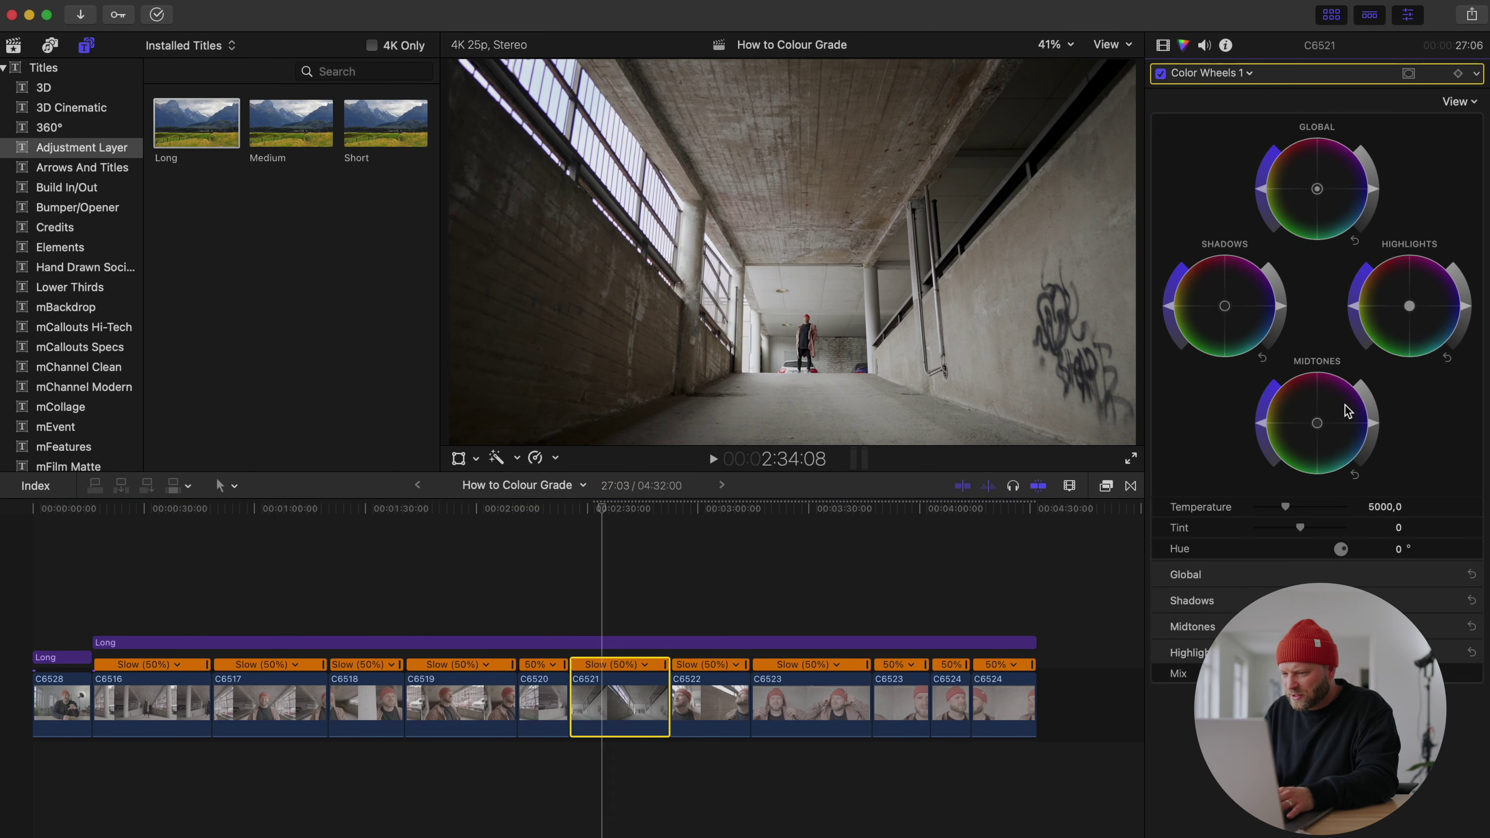
# - Set clip C6521's tint to 4 and temperature to 5200, and slightly lower the brightness of its highlights and shadows
pyautogui.click(1400, 529)
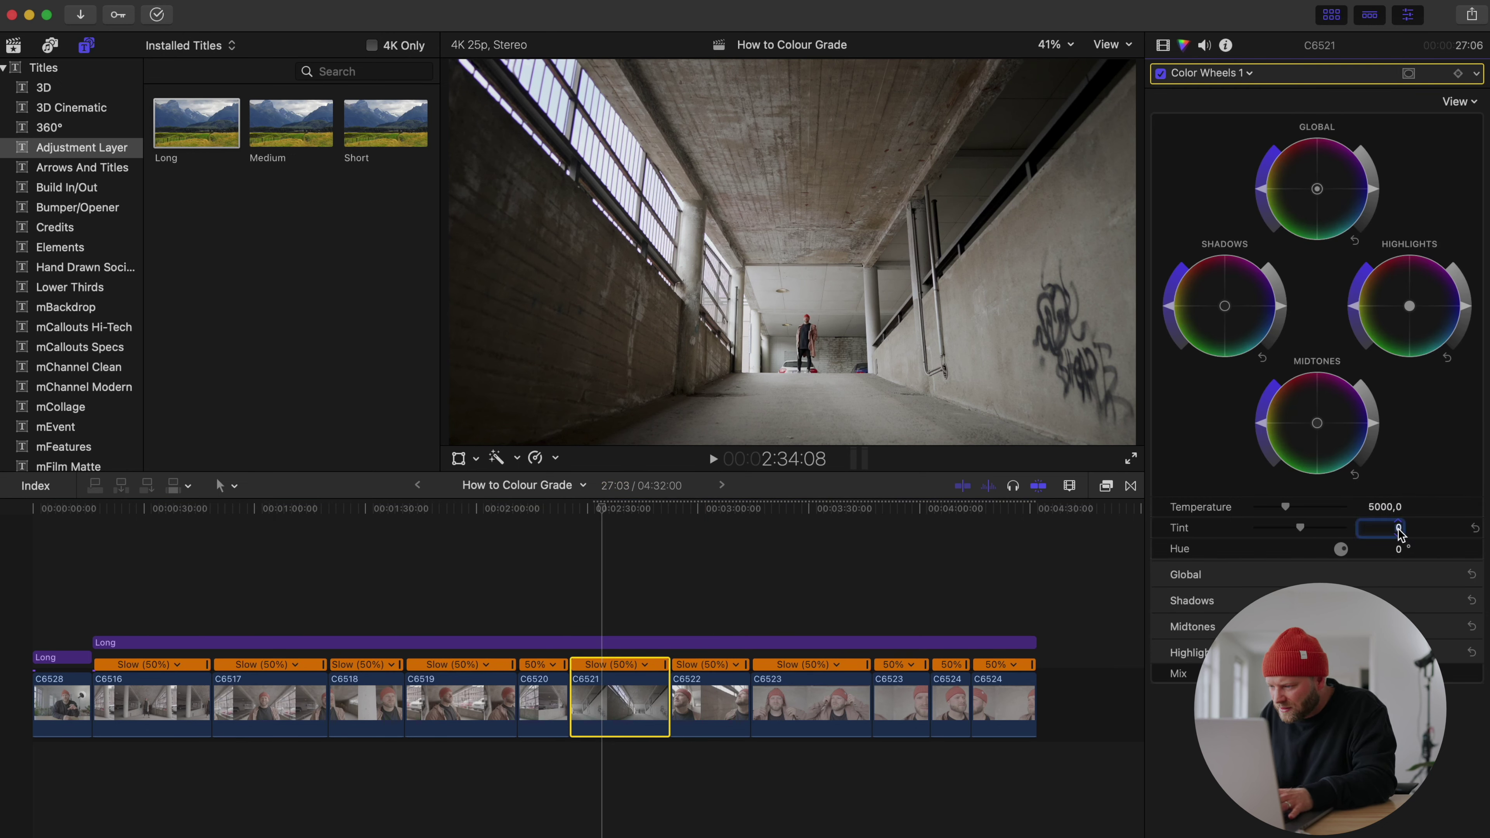
pyautogui.press('Return')
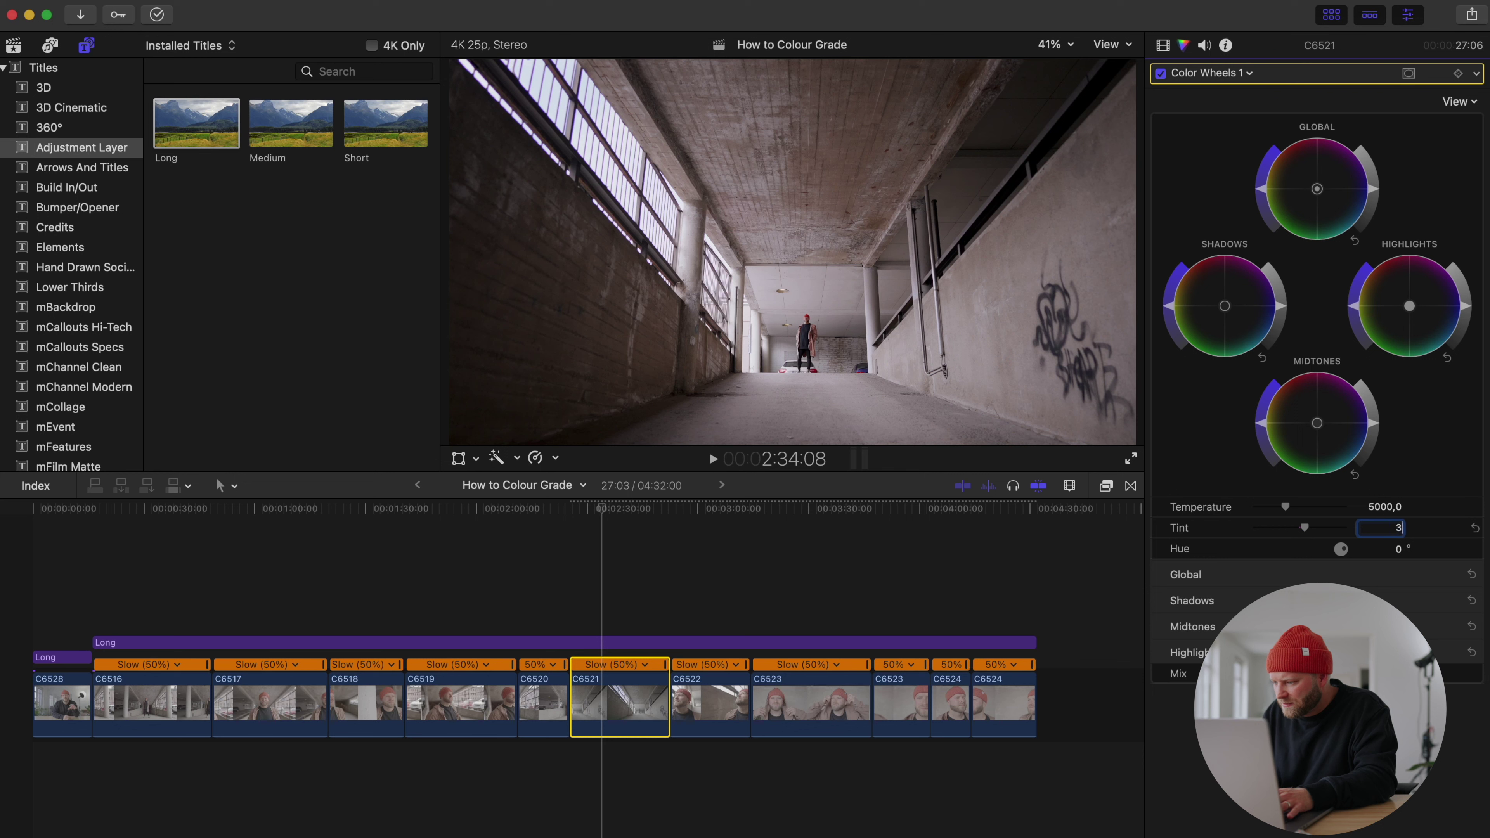
pyautogui.moveTo(1400, 531); pyautogui.dragTo(1394, 529)
pyautogui.click(1392, 509)
pyautogui.write('5200')
pyautogui.press('Return')
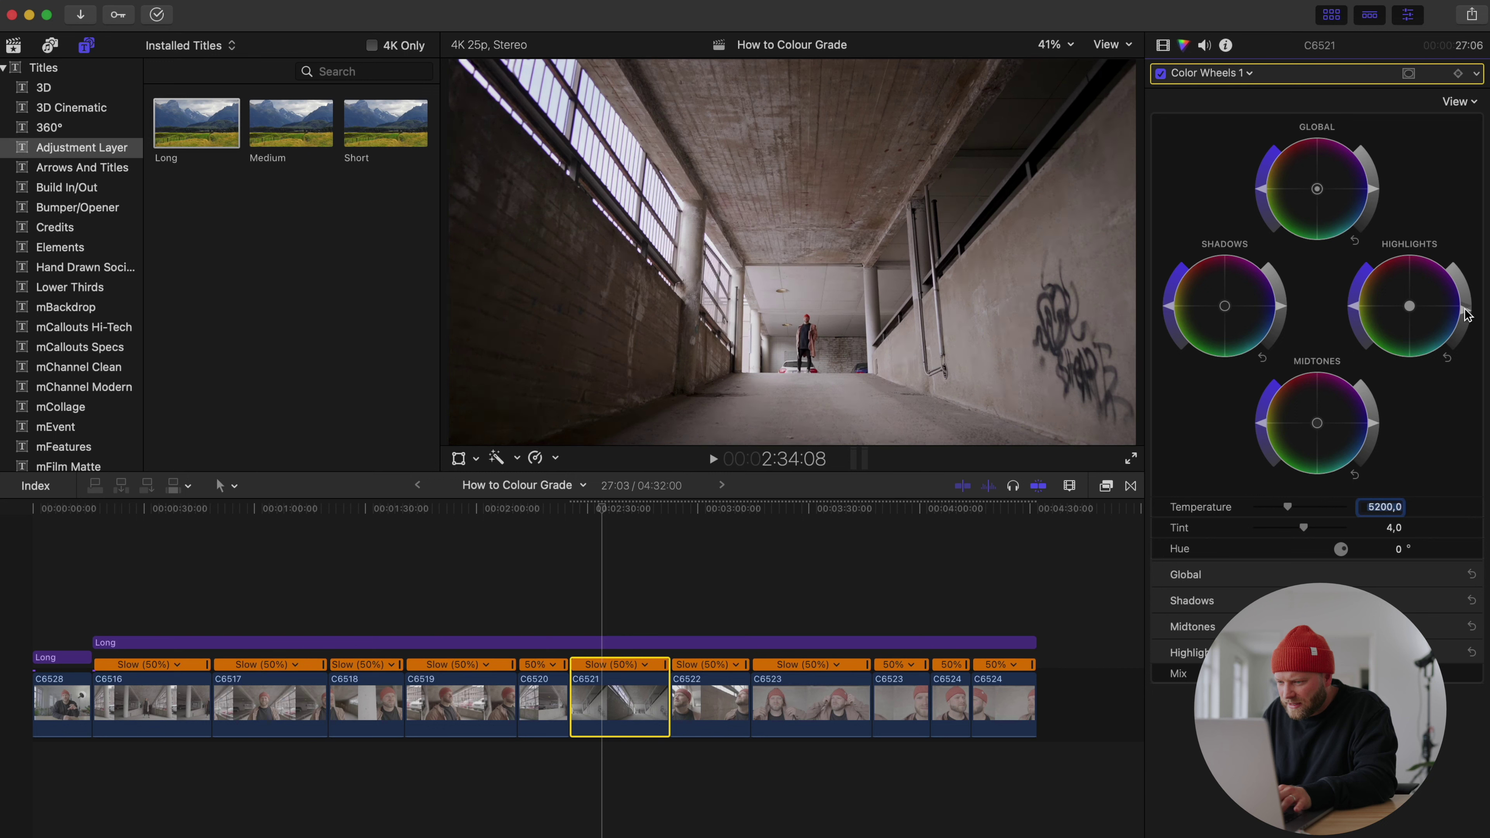
pyautogui.click(1377, 321)
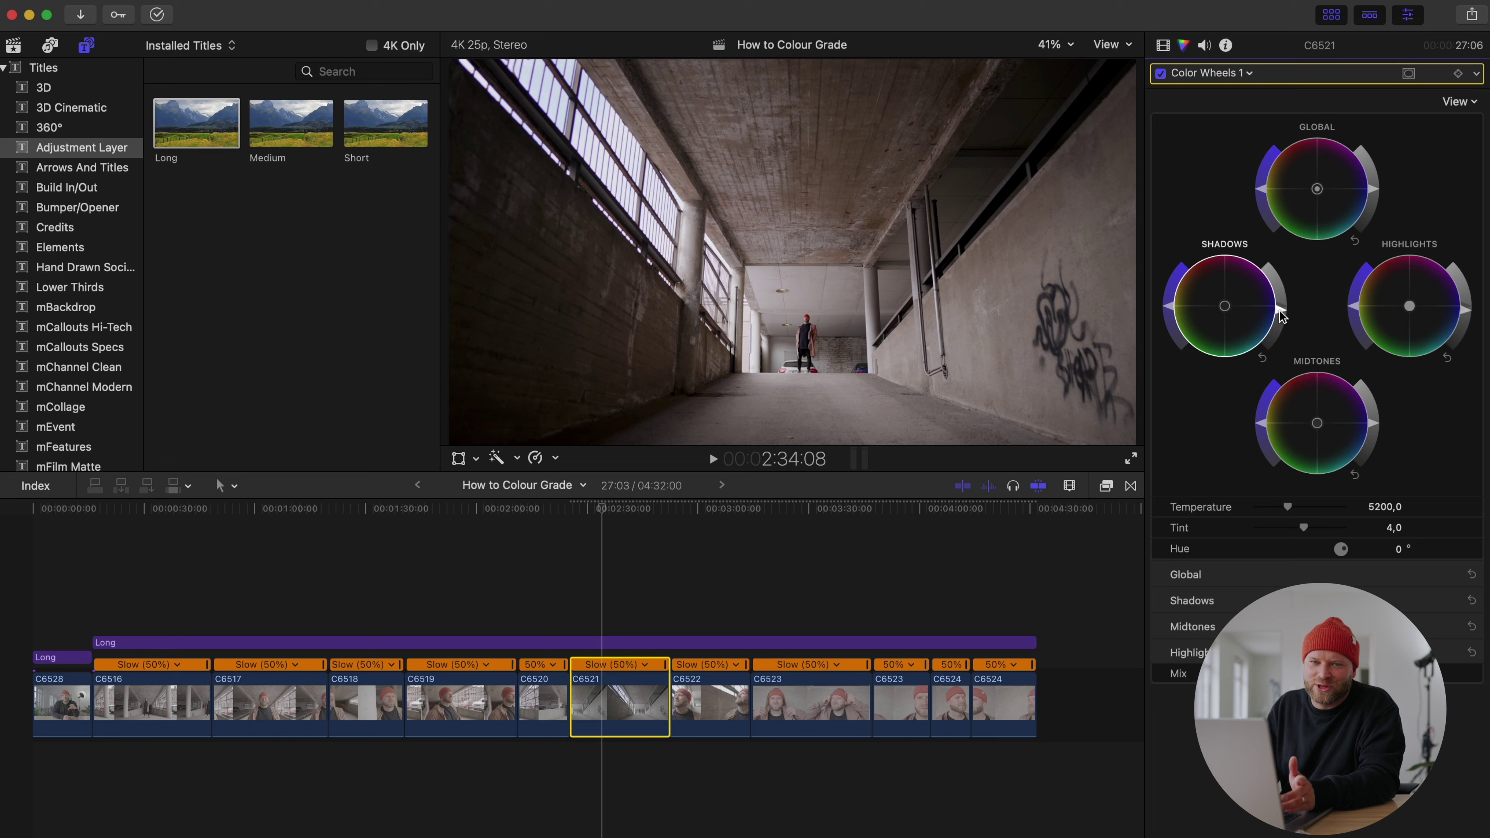
# - Compare clip C6521 with and without its Color Wheels correction, leaving the correction enabled
pyautogui.click(1161, 74)
pyautogui.click(1161, 74)
pyautogui.click(1161, 75)
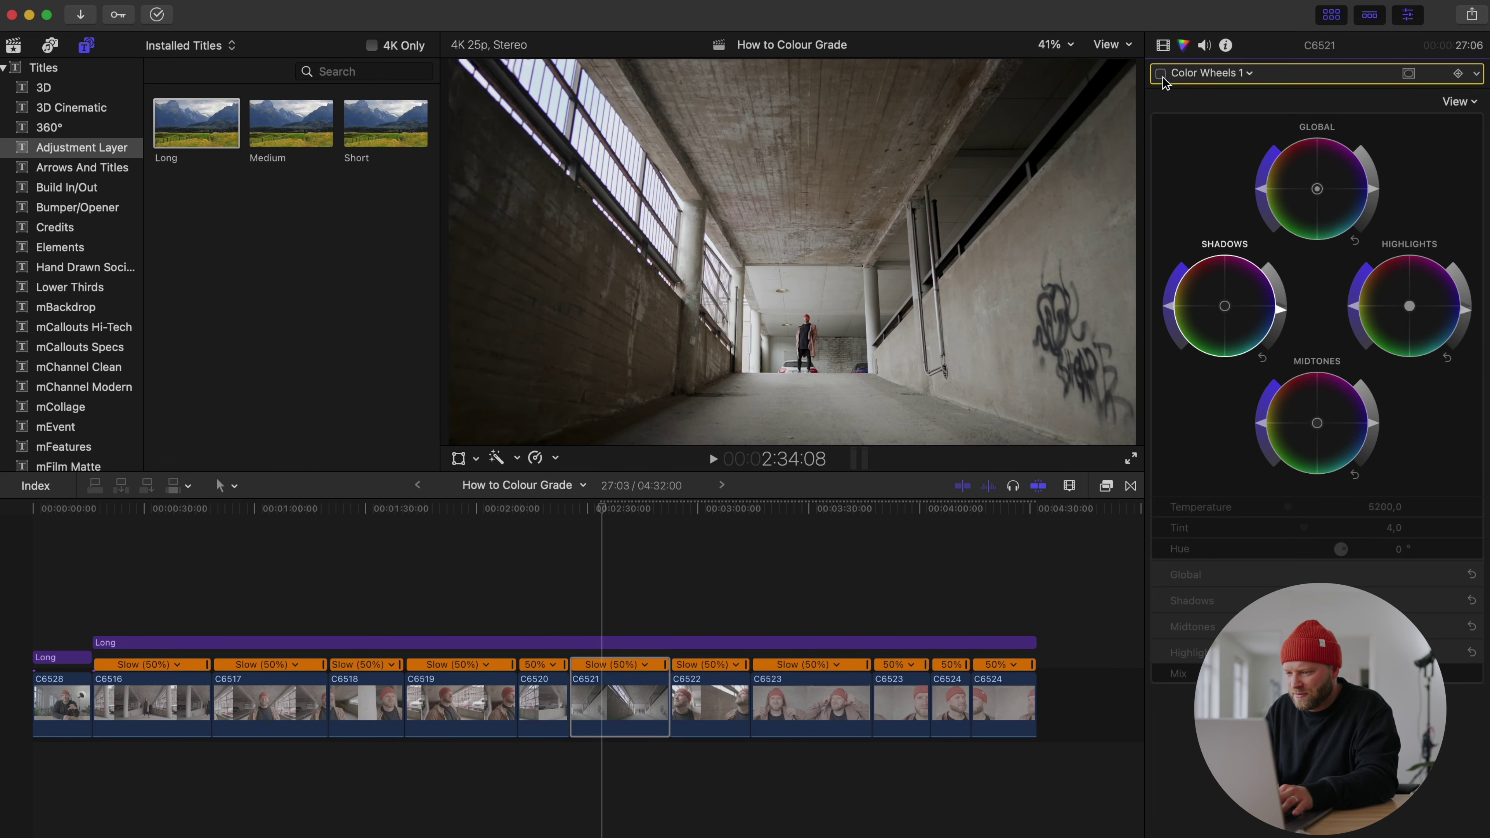
pyautogui.click(1161, 74)
pyautogui.click(1162, 74)
pyautogui.click(1161, 75)
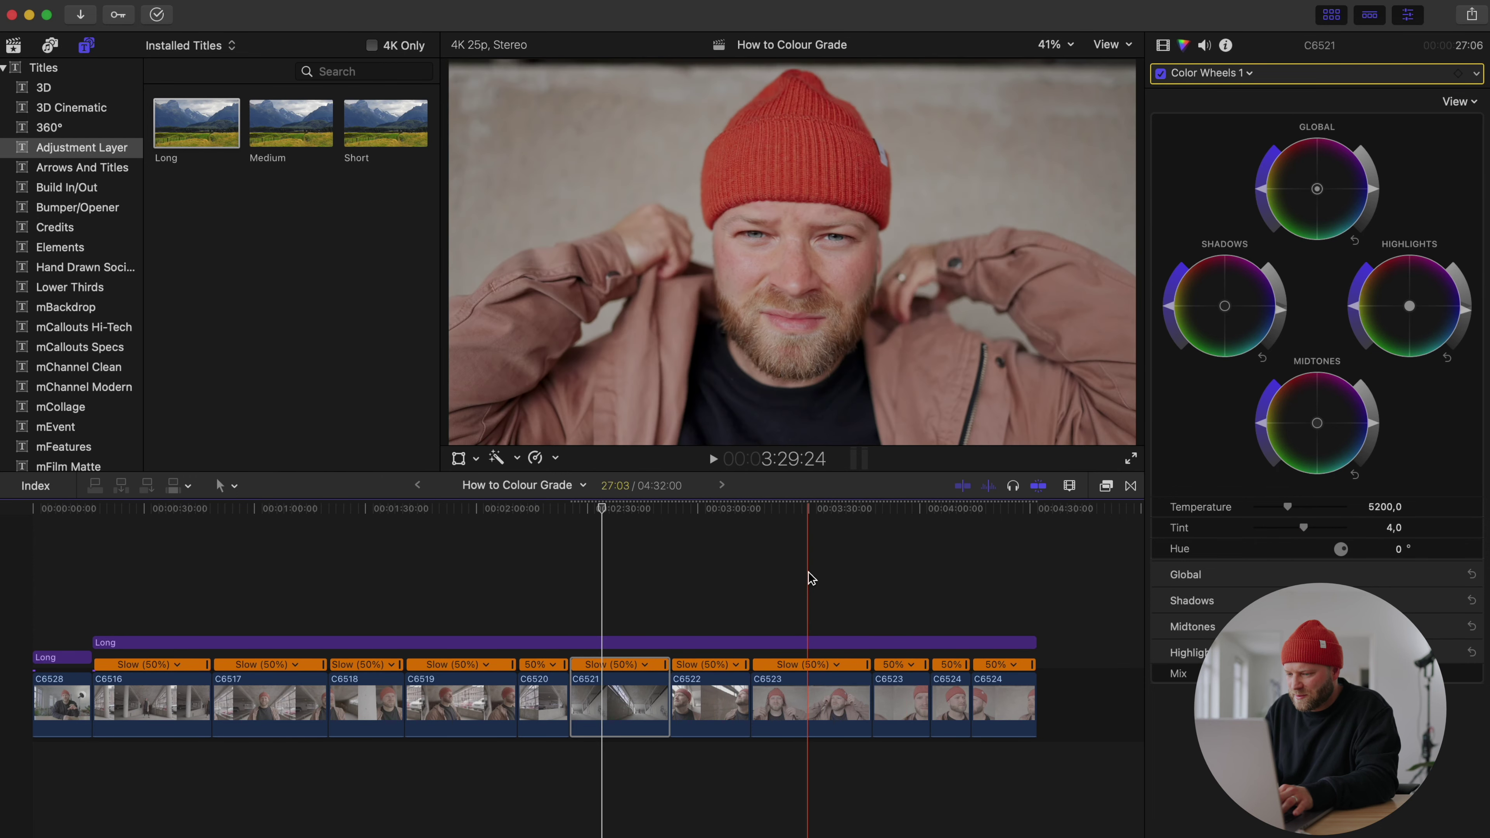
# - Add a Color Wheels correction to the longer C6523 clip and slightly lower the brightness of its highlights
pyautogui.click(812, 579)
pyautogui.click(811, 678)
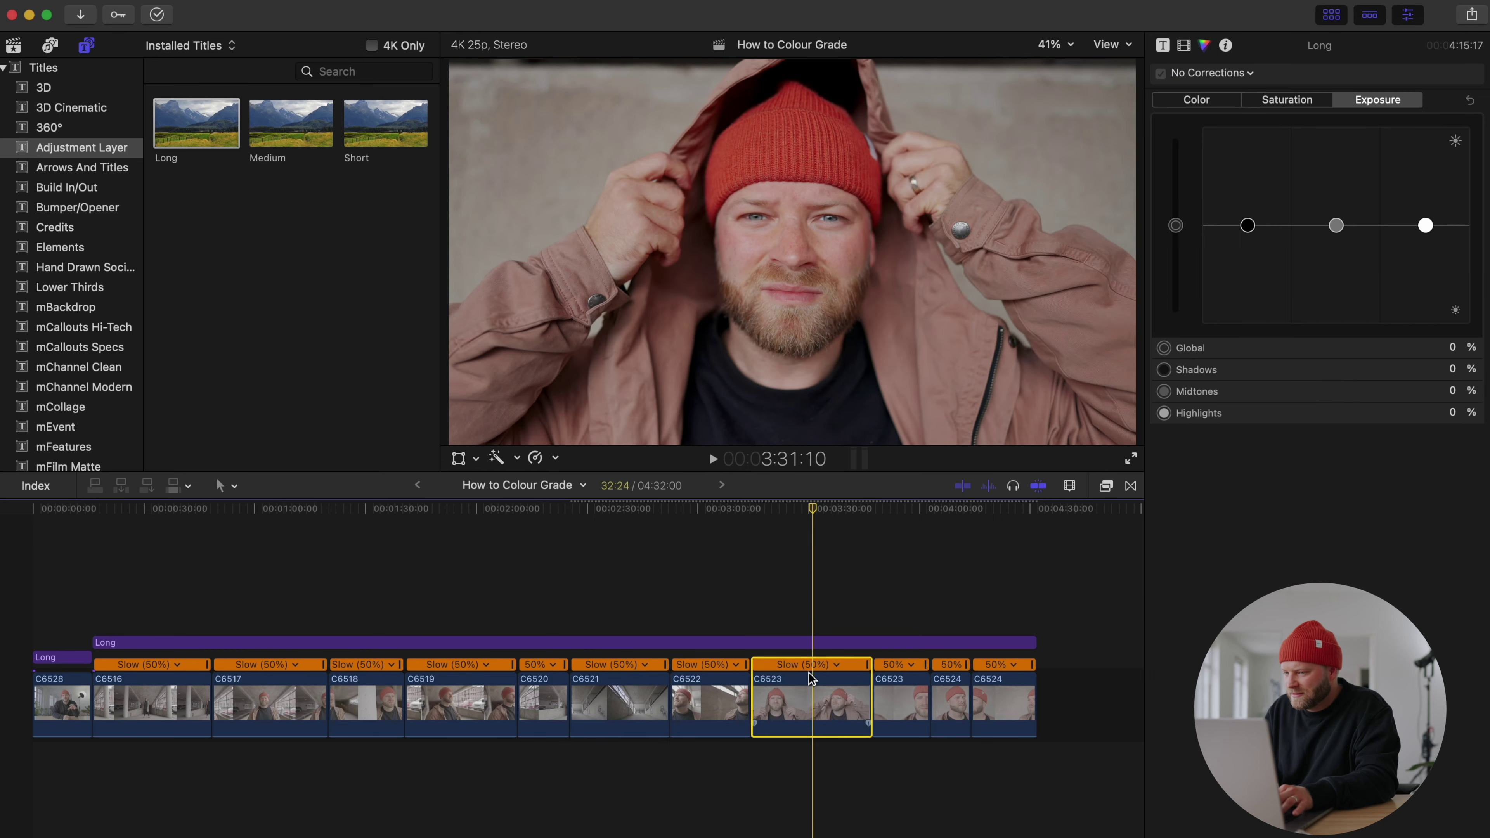
pyautogui.click(1226, 74)
pyautogui.click(1228, 131)
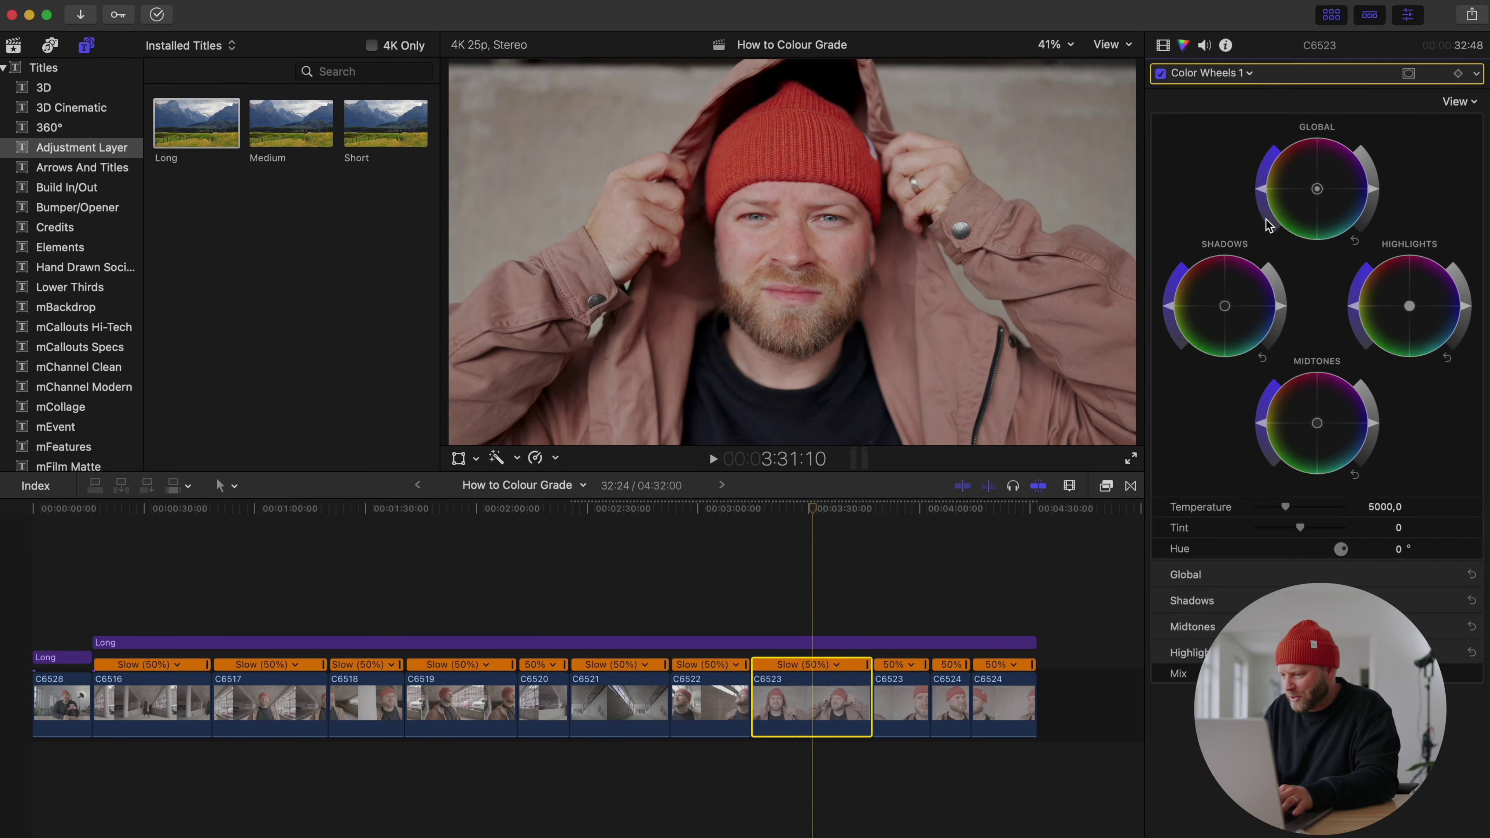
pyautogui.moveTo(1468, 310); pyautogui.dragTo(1467, 316)
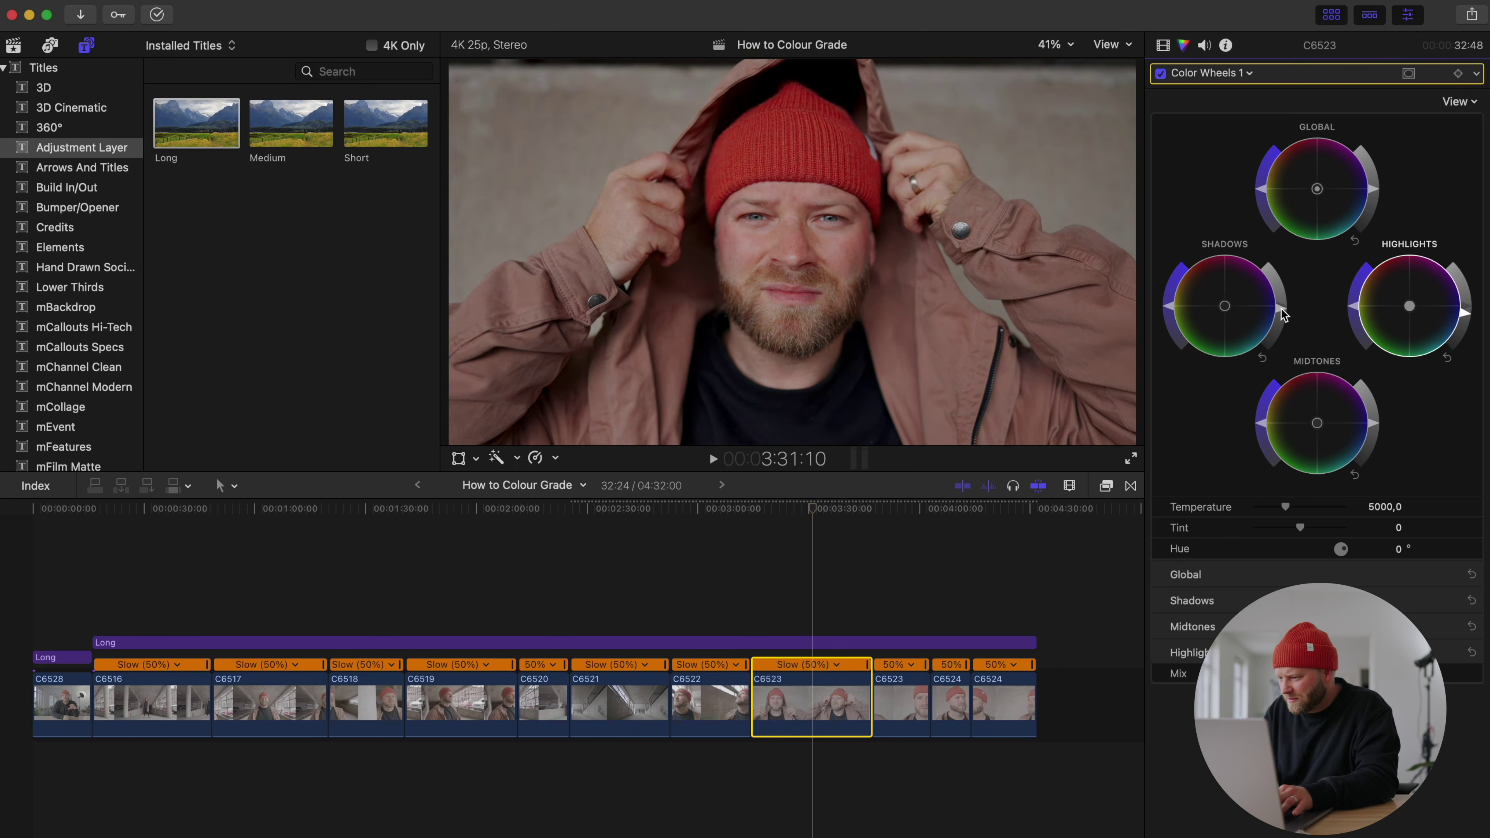
# - Set the Color Wheels temperature of the longer C6523 clip to 4900
pyautogui.click(1384, 507)
pyautogui.write('4800')
pyautogui.press('Return')
pyautogui.click(1384, 507)
pyautogui.write('4900')
pyautogui.press('Return')
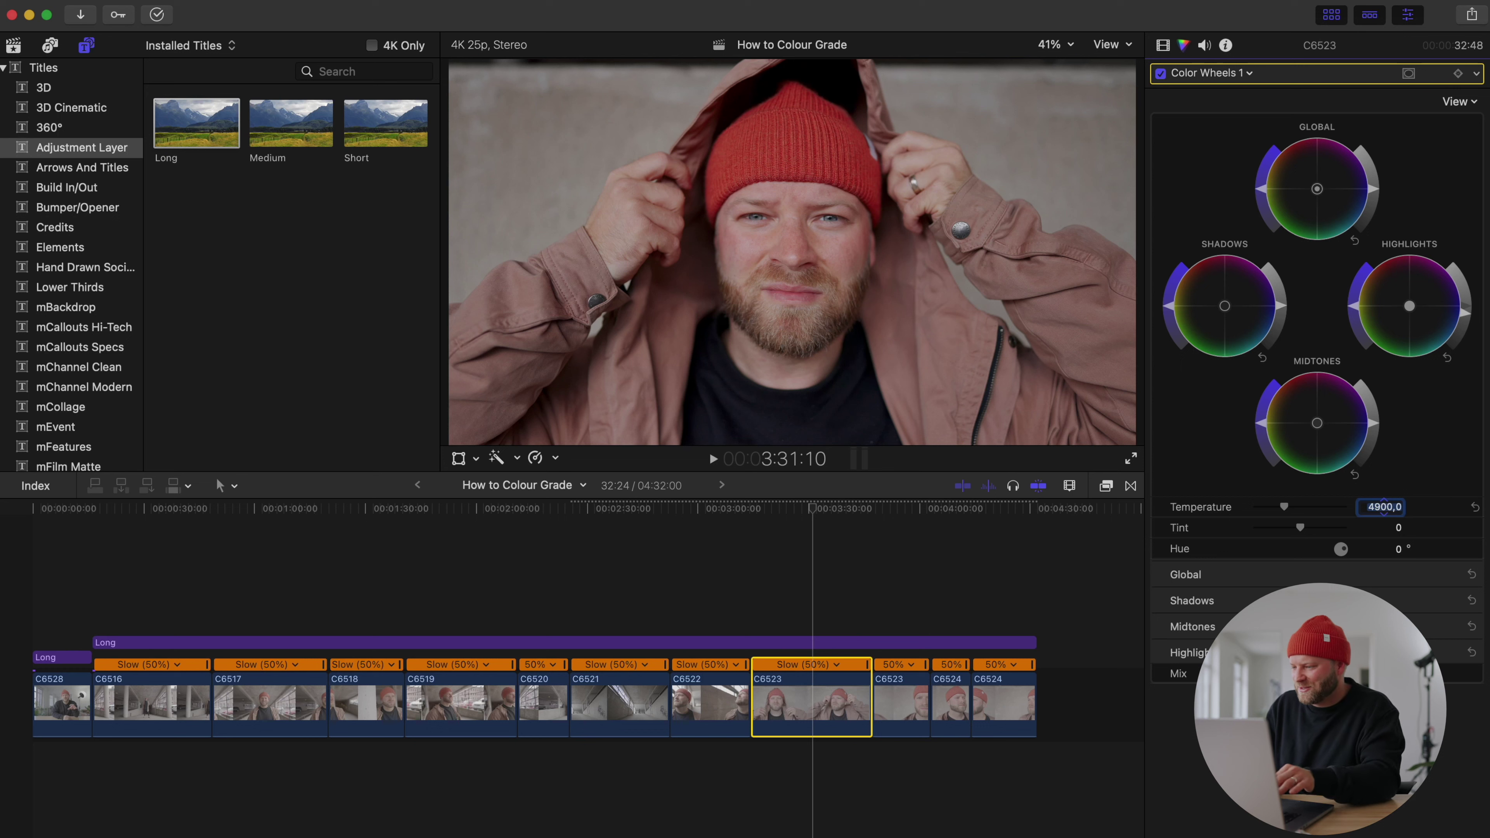
# - Set the longer C6523 clip's tint to -2 and compare the image with and without the Color Wheels correction
pyautogui.click(1400, 528)
pyautogui.write('-2')
pyautogui.press('Return')
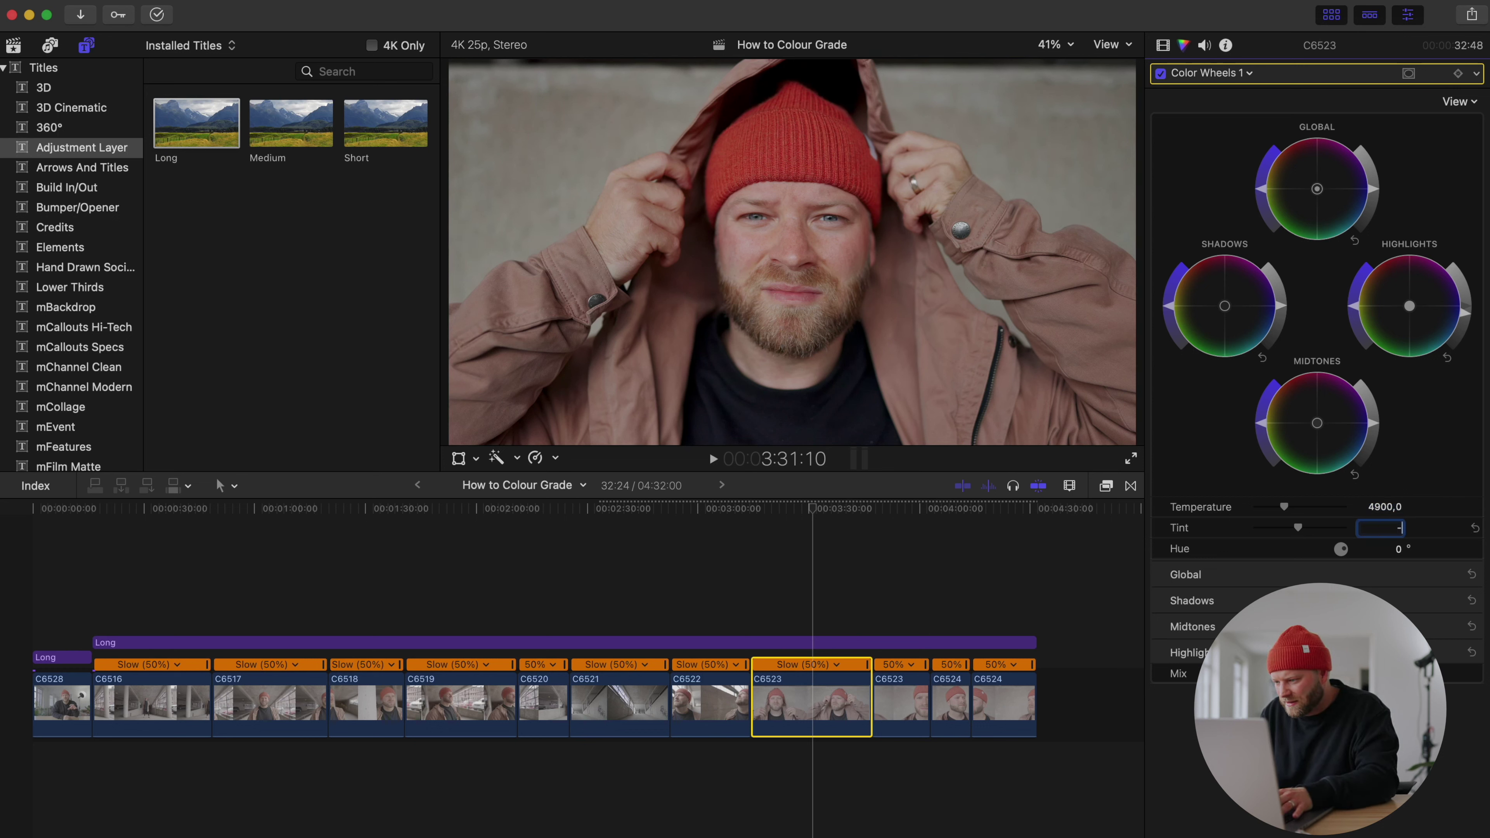
pyautogui.click(1400, 528)
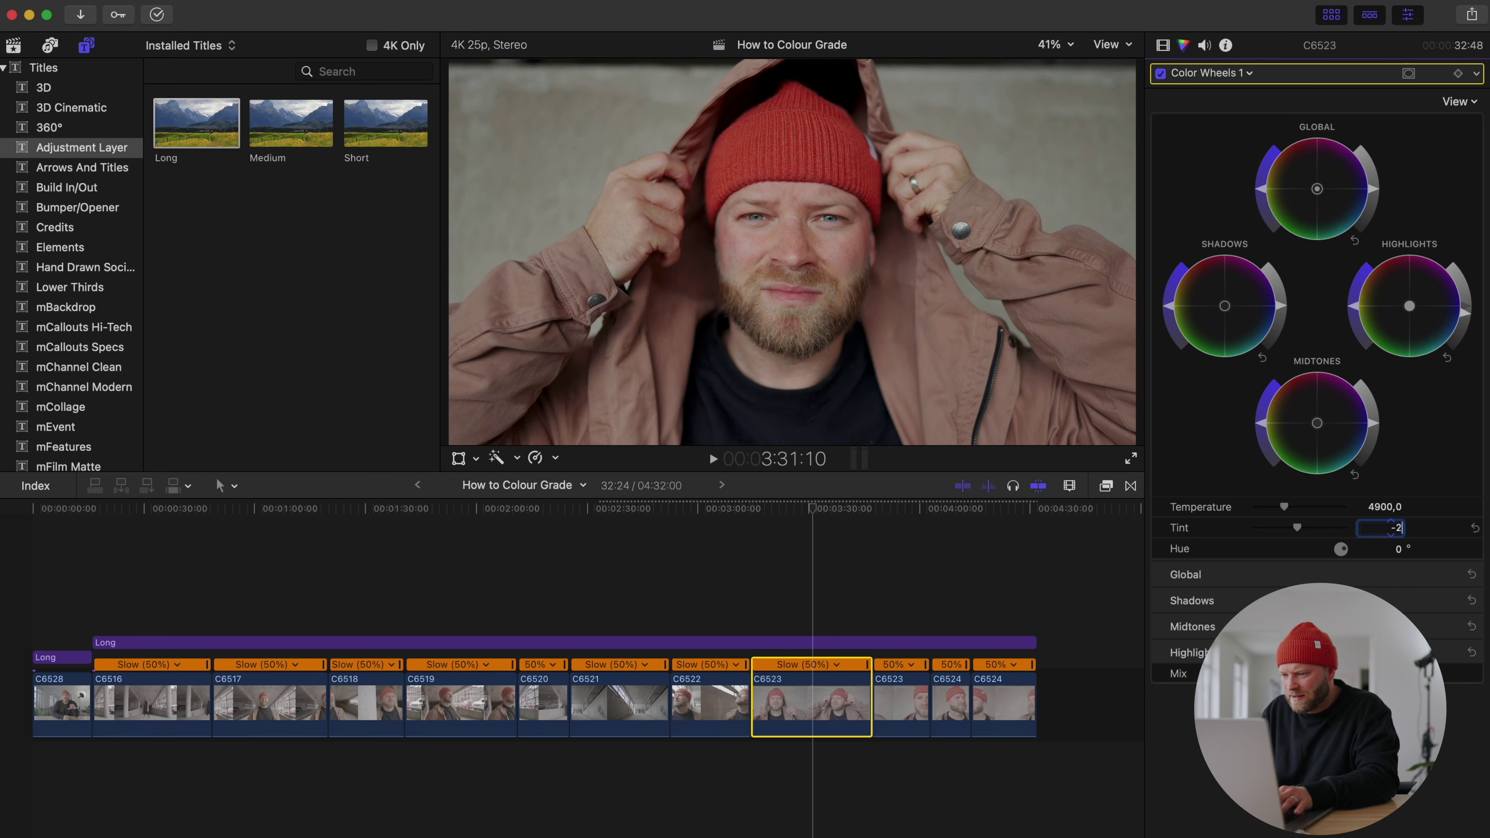
pyautogui.click(1160, 73)
pyautogui.click(1161, 73)
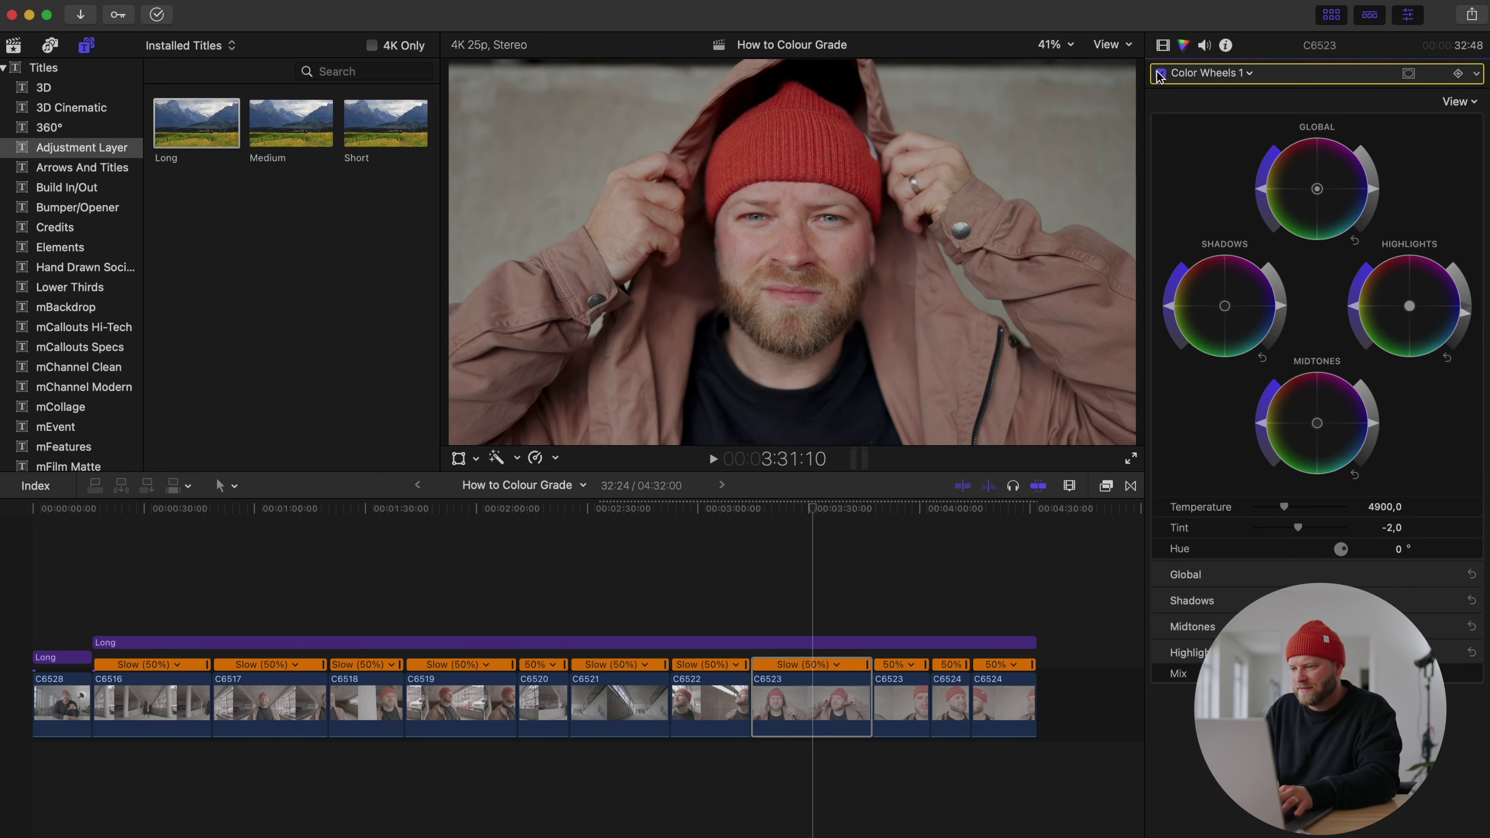